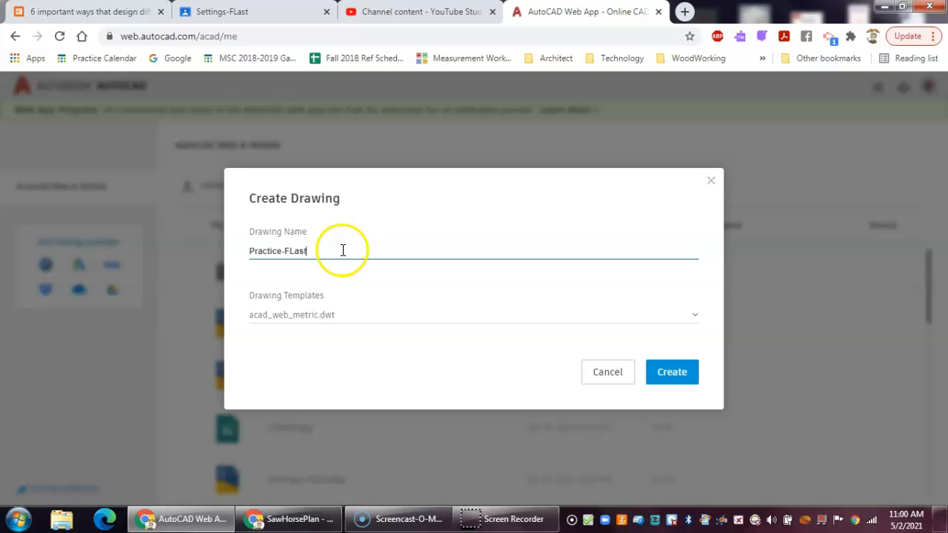
Step: Try to create the Practice-FLast drawing from the acad_web_imperial.dwt template, and retry opening it once
click(334, 316)
click(333, 340)
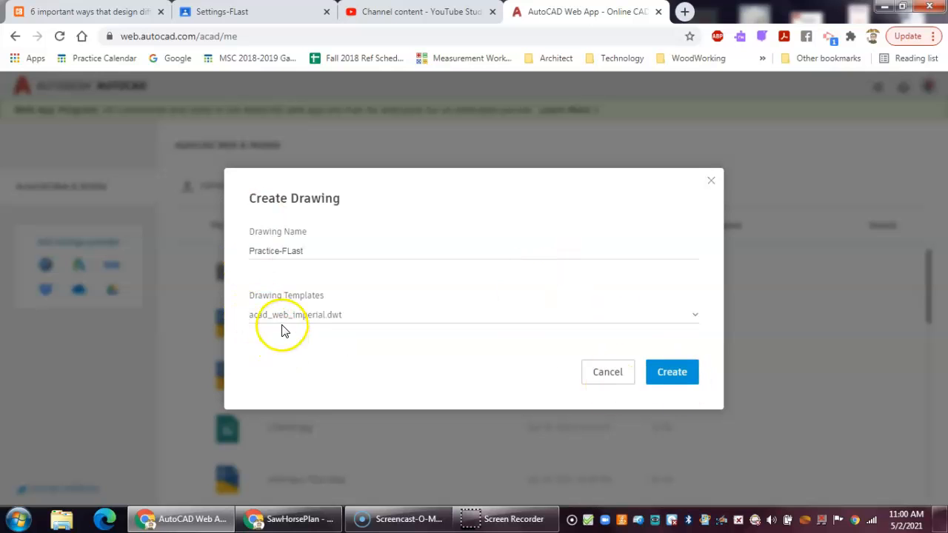
click(662, 376)
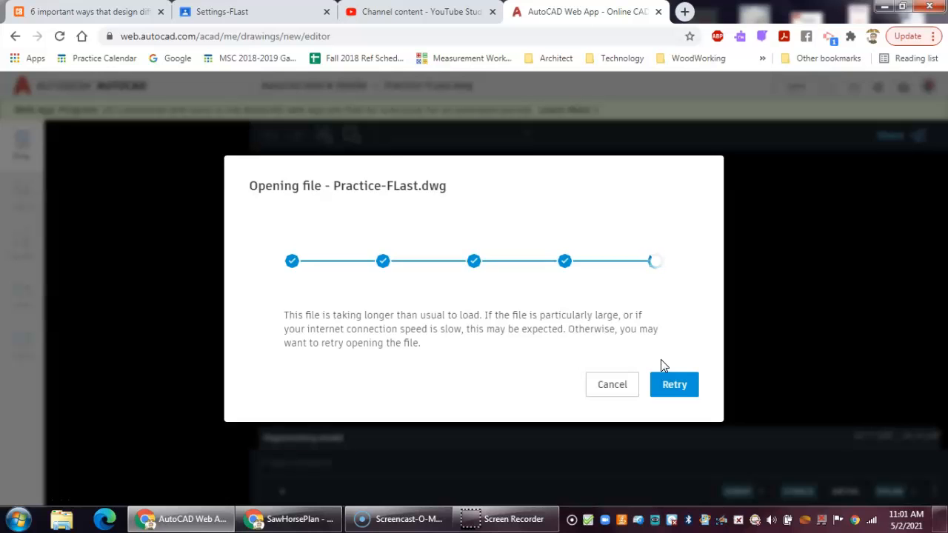
click(680, 390)
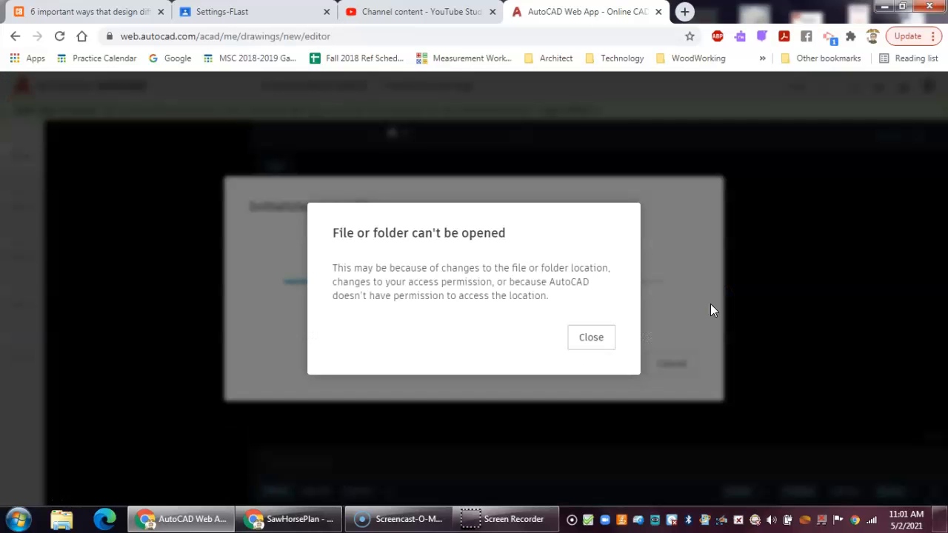
click(593, 343)
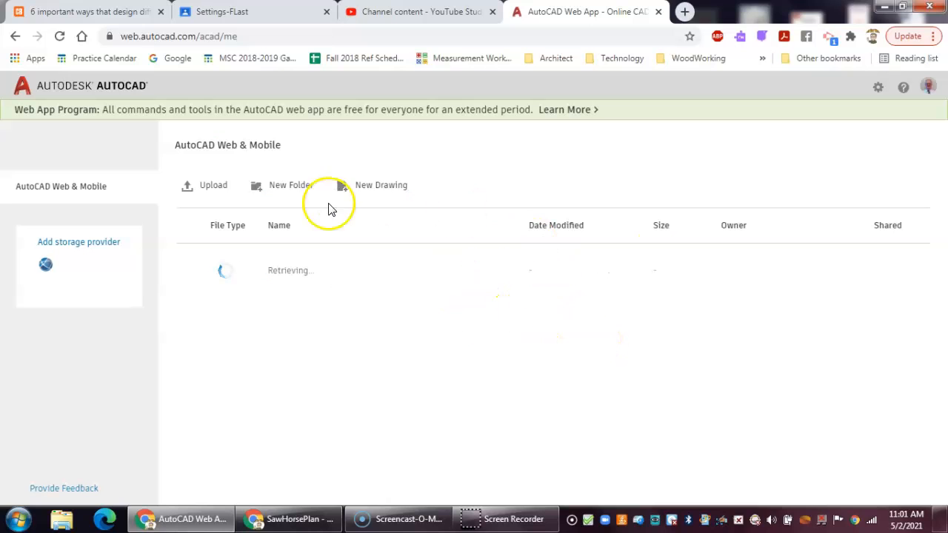
Step: Create a new drawing named Practice-Flast from the acad_web_imperial.dwt template
click(382, 187)
click(356, 251)
text(Practice-Flast)
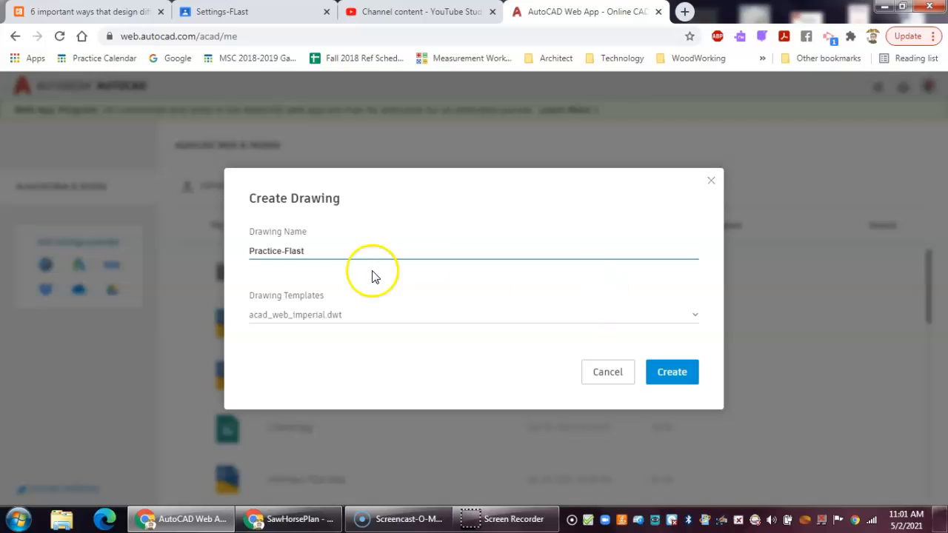
click(345, 317)
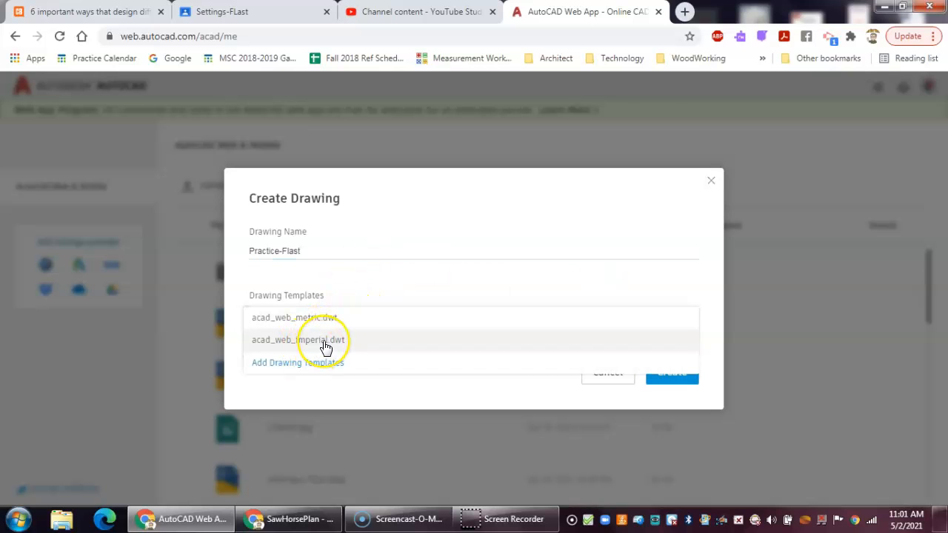
click(325, 342)
click(678, 372)
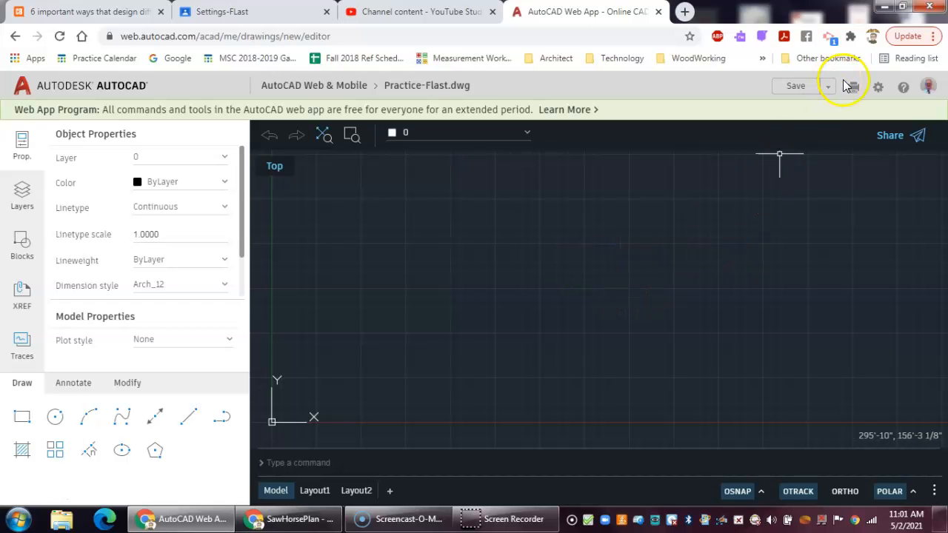
Step: Turn off the Endpoint, Midpoint, Center and Perpendicular object snaps in the drawing settings
click(879, 89)
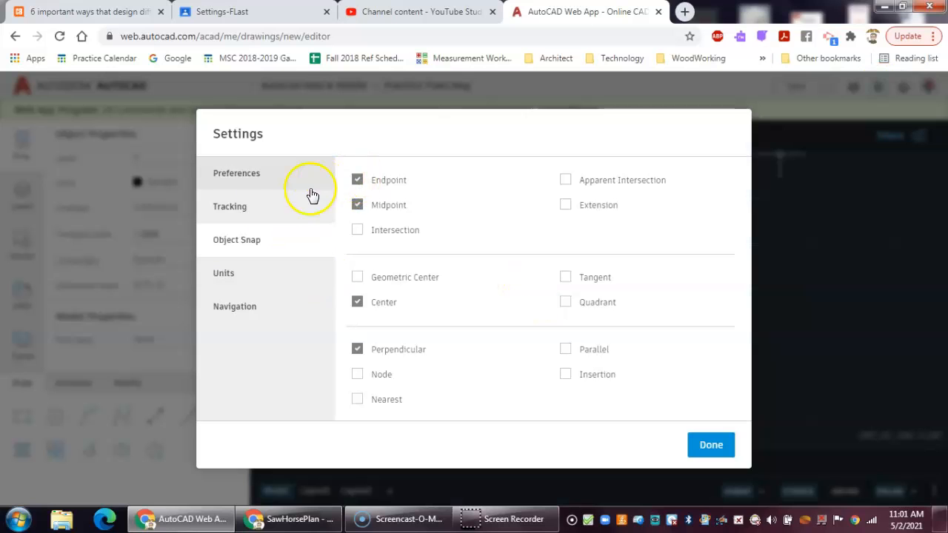
click(358, 182)
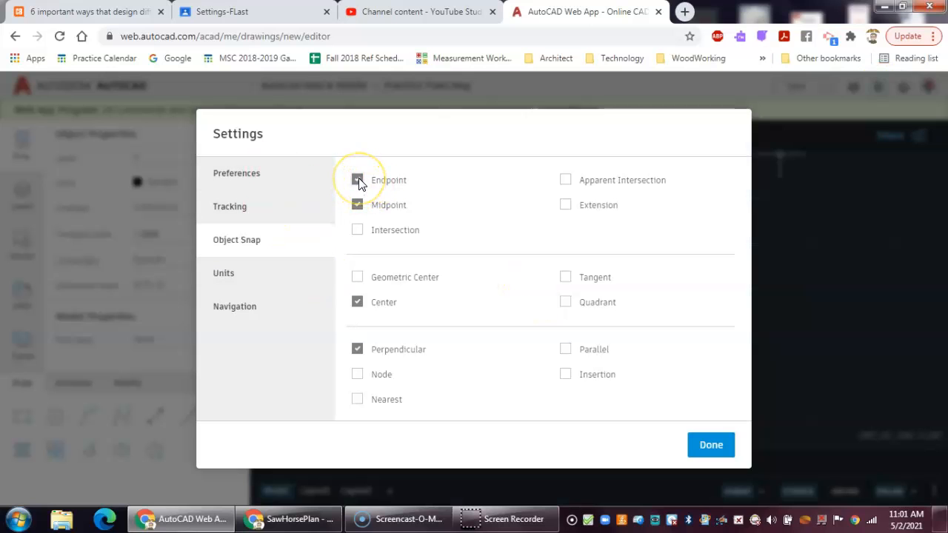
click(358, 206)
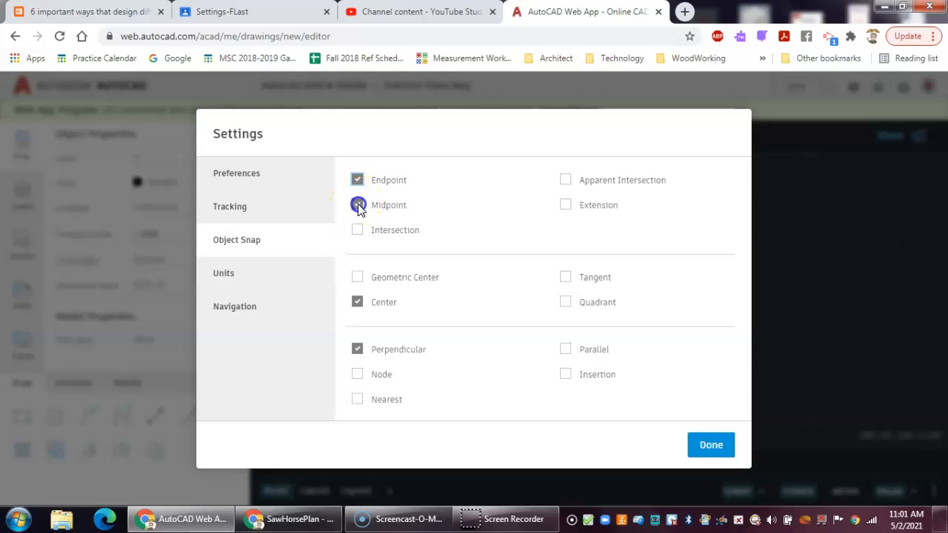
click(358, 303)
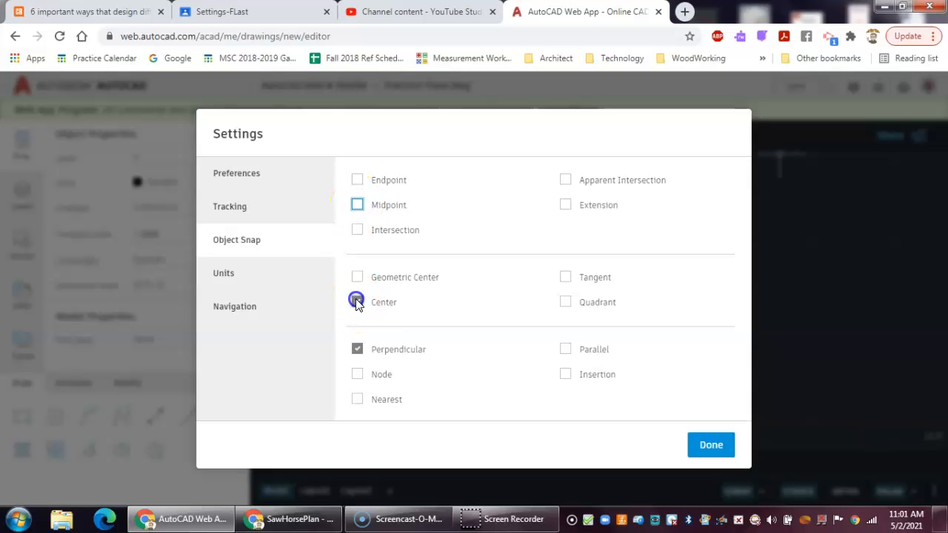
click(358, 350)
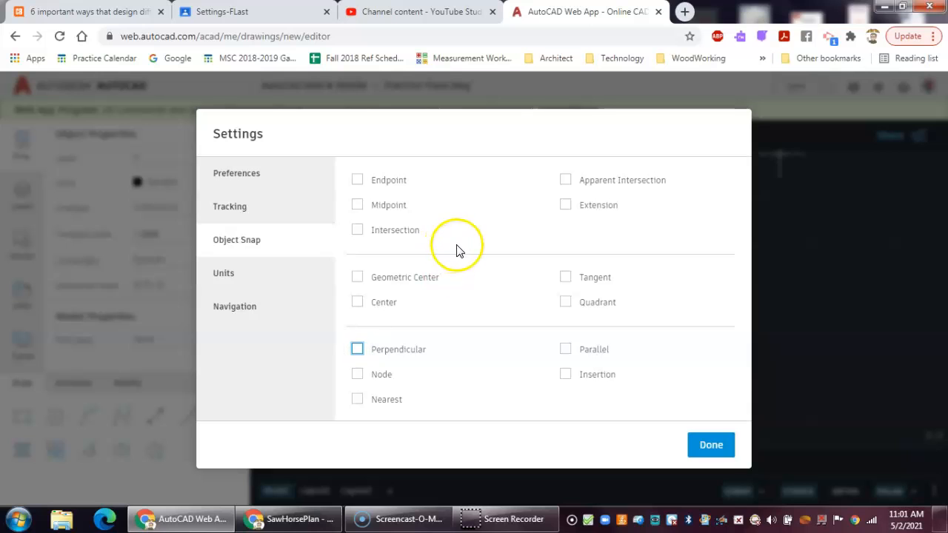
Step: Turn off Polar Tracking in the drawing's tracking settings
click(234, 179)
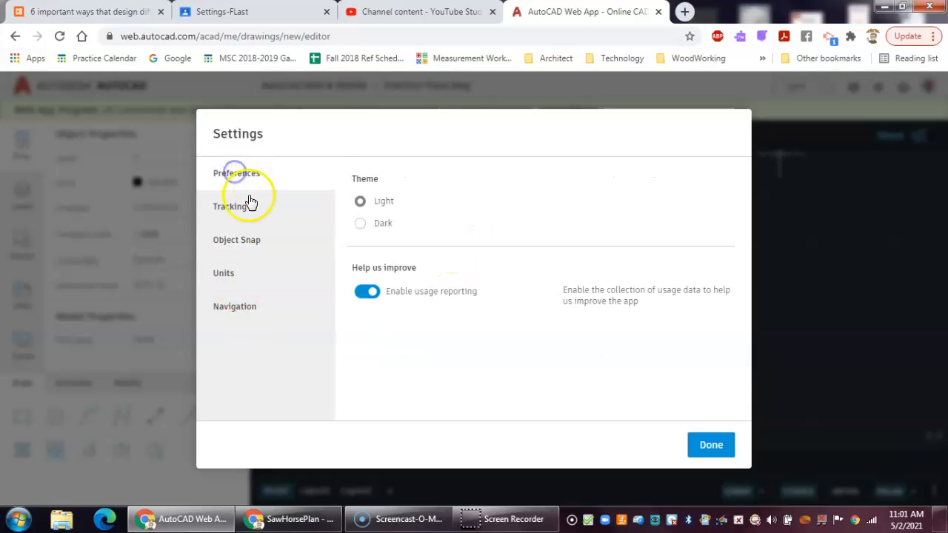
click(243, 209)
click(242, 180)
click(242, 206)
click(438, 180)
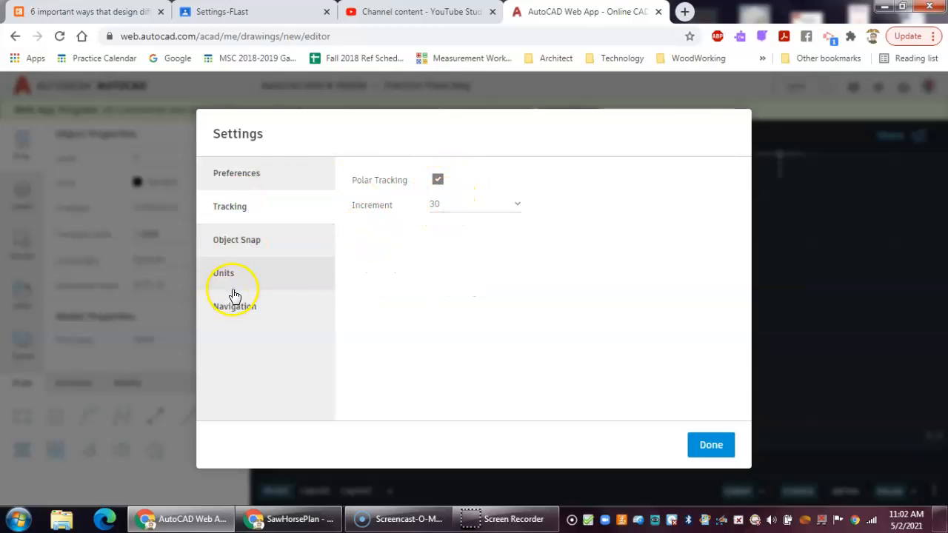
click(439, 180)
click(437, 179)
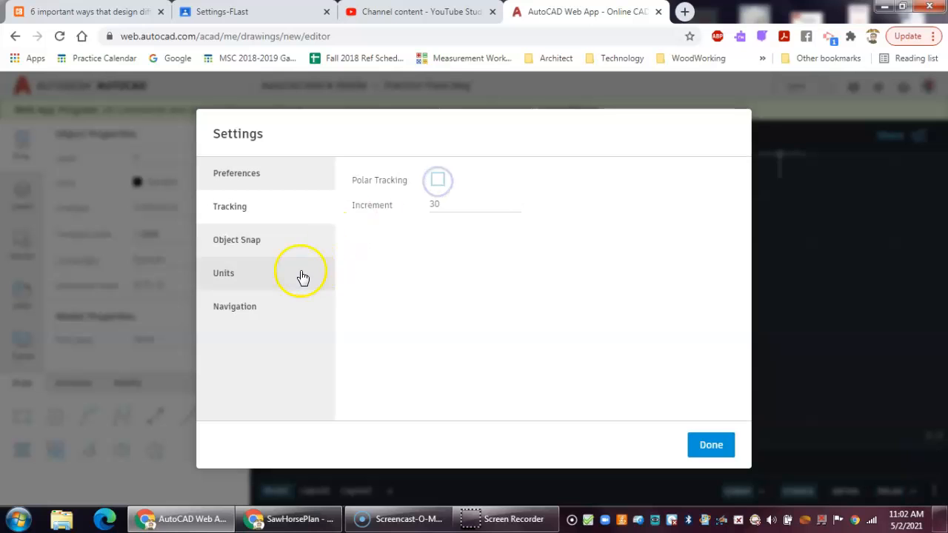
Step: Set the linear units to decimal format with three decimal places and apply the settings
click(248, 243)
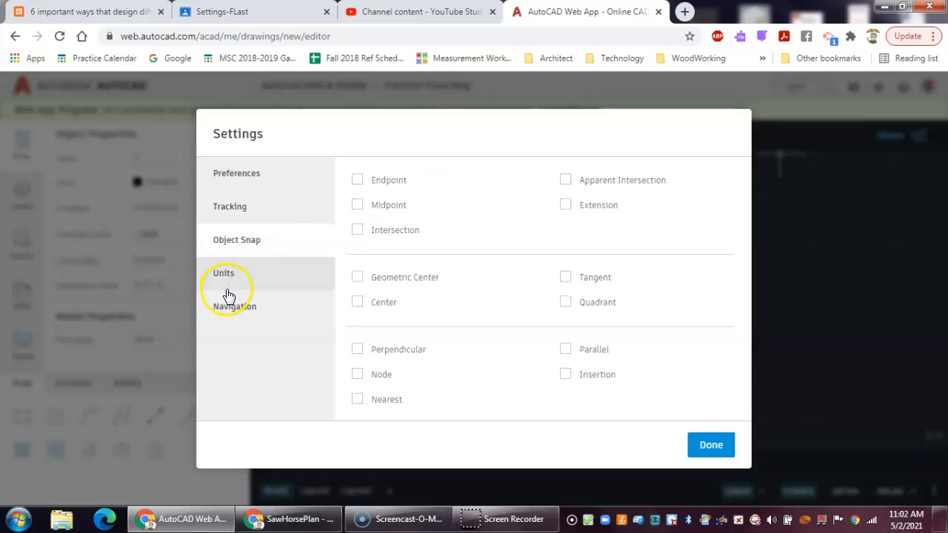
click(226, 276)
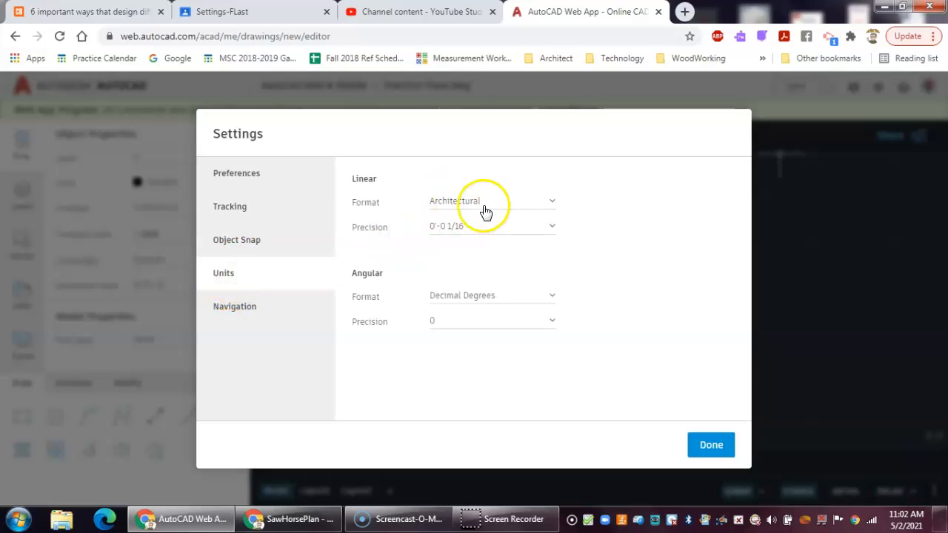
click(502, 204)
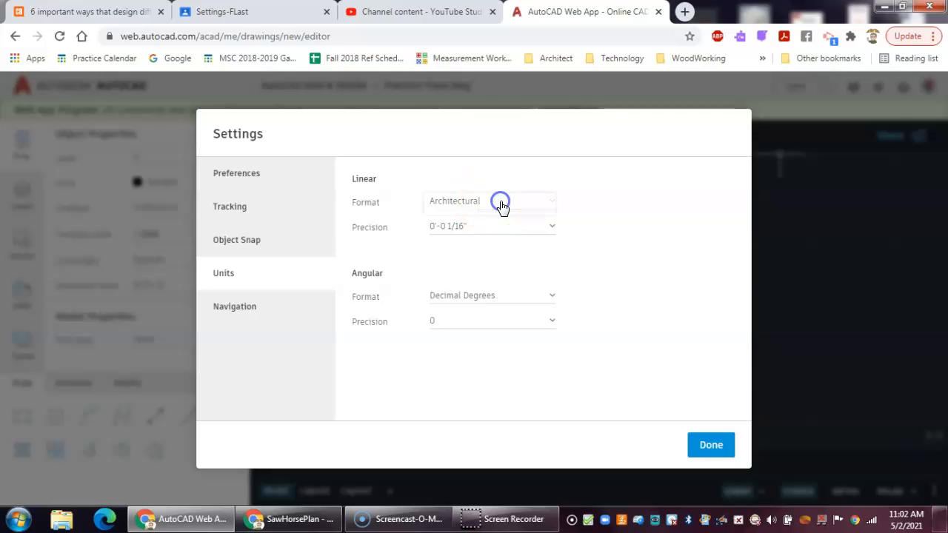
click(480, 163)
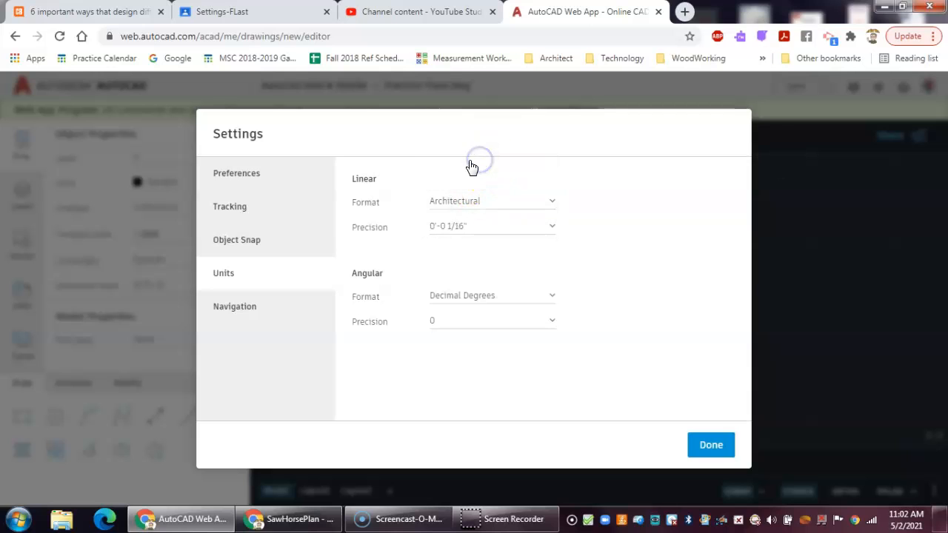
click(465, 231)
click(454, 205)
click(261, 311)
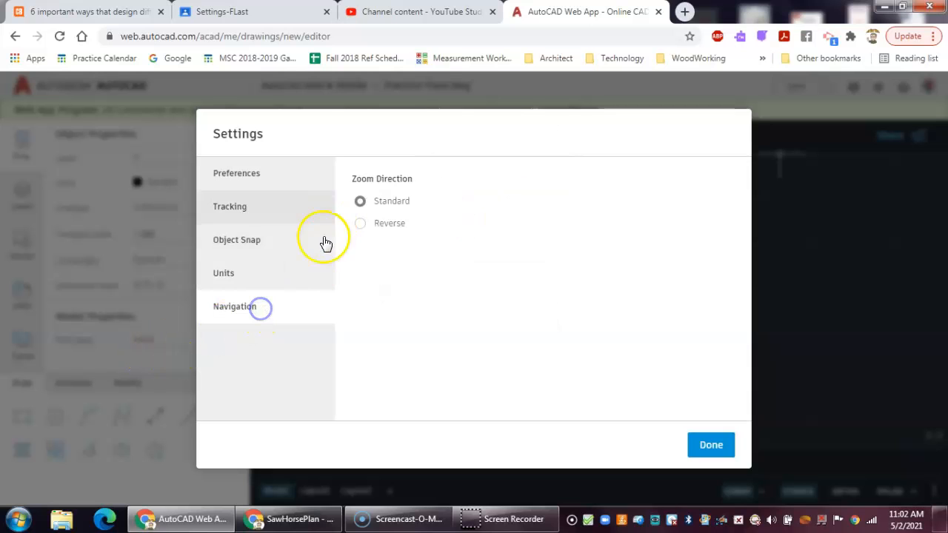
click(710, 445)
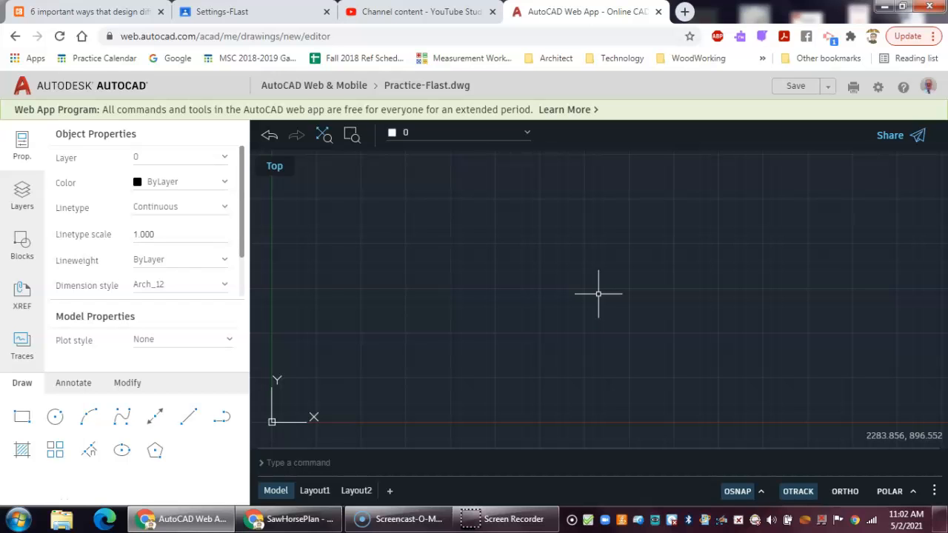
Step: Draw a rectangle with its first corner at 3,2, making it 2 units wide and 3 units high
click(25, 416)
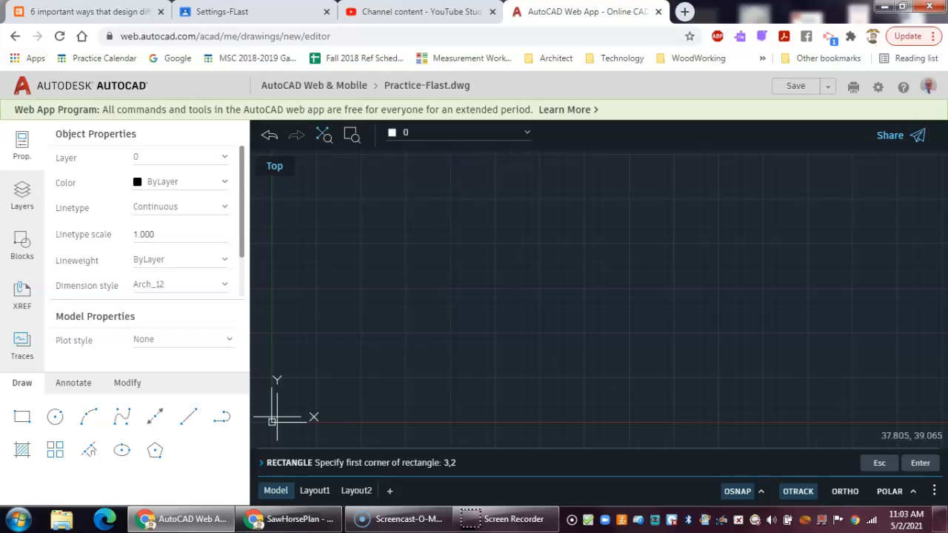
text(3,2)
key(Return)
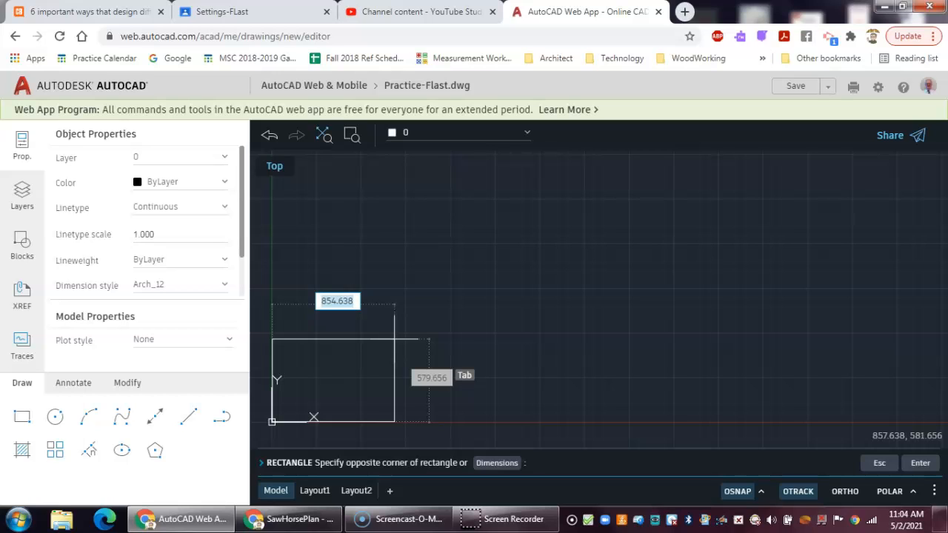
key(Tab)
key(Tab)
key(Tab)
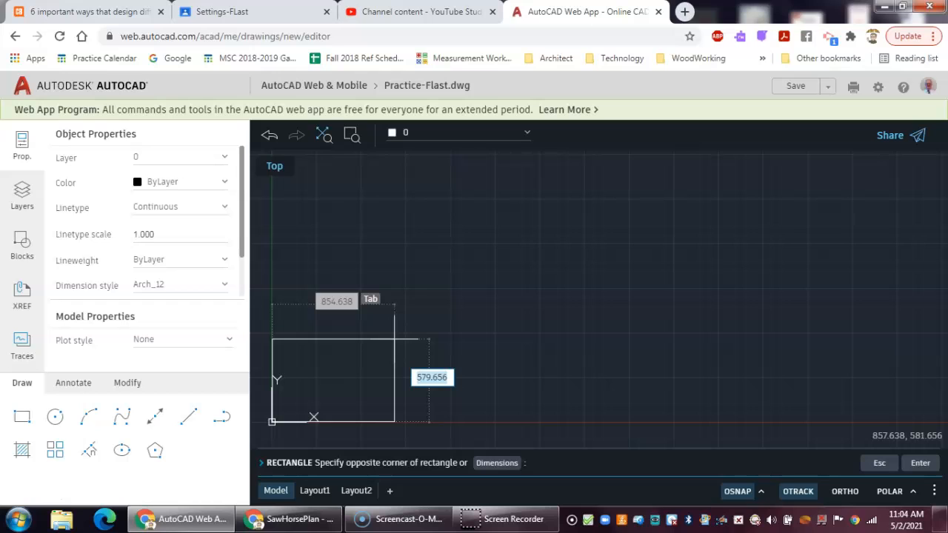
key(Tab)
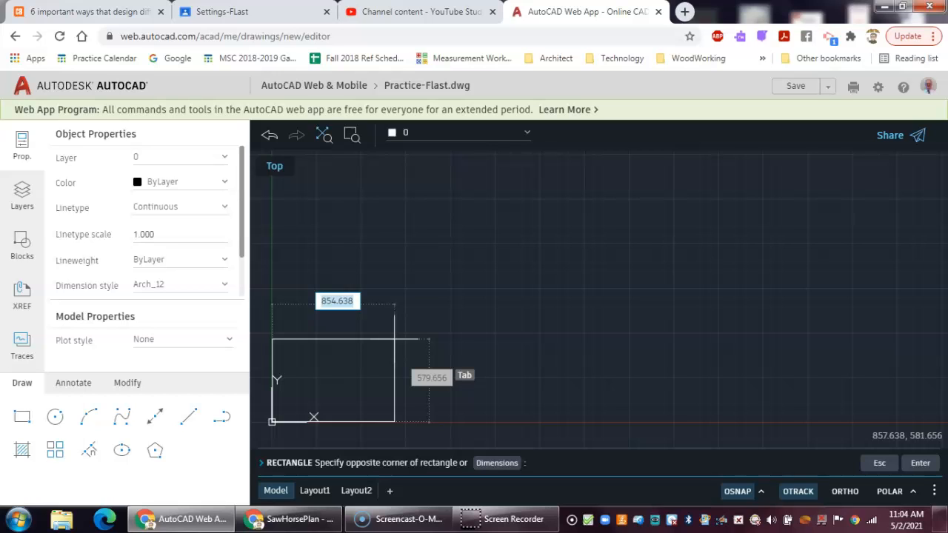
text(2)
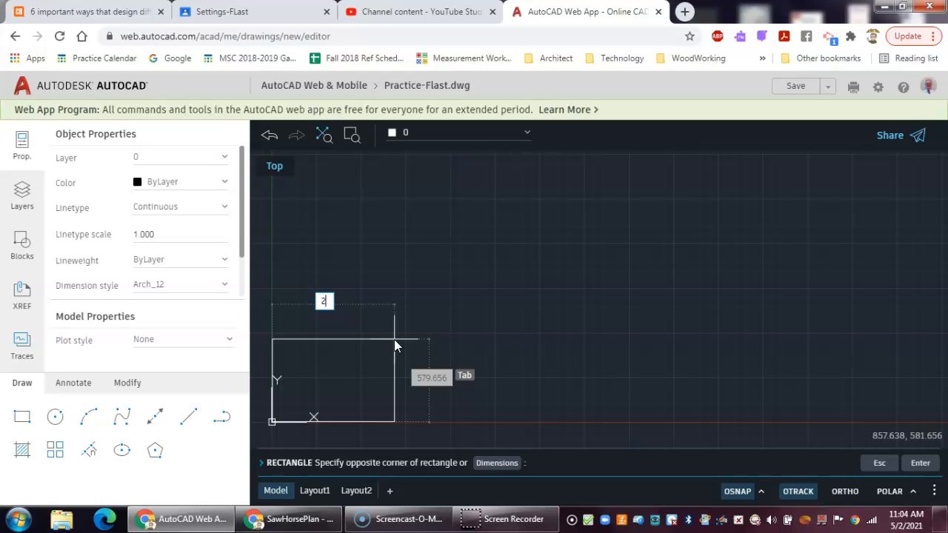
key(Tab)
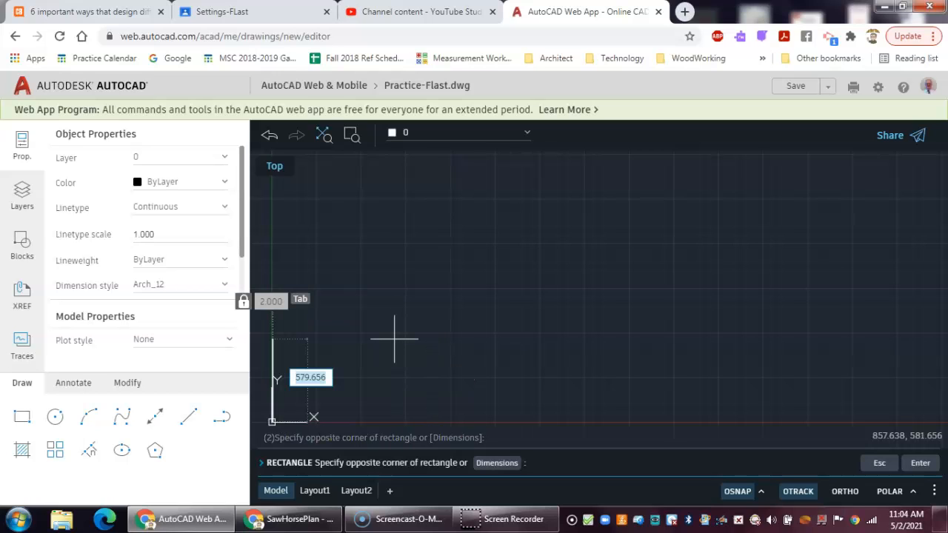
text(3)
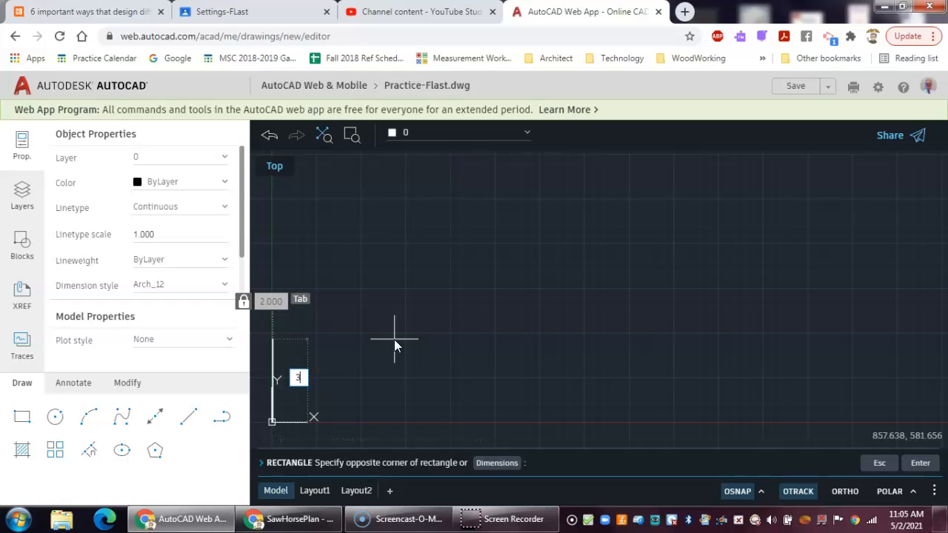
key(Return)
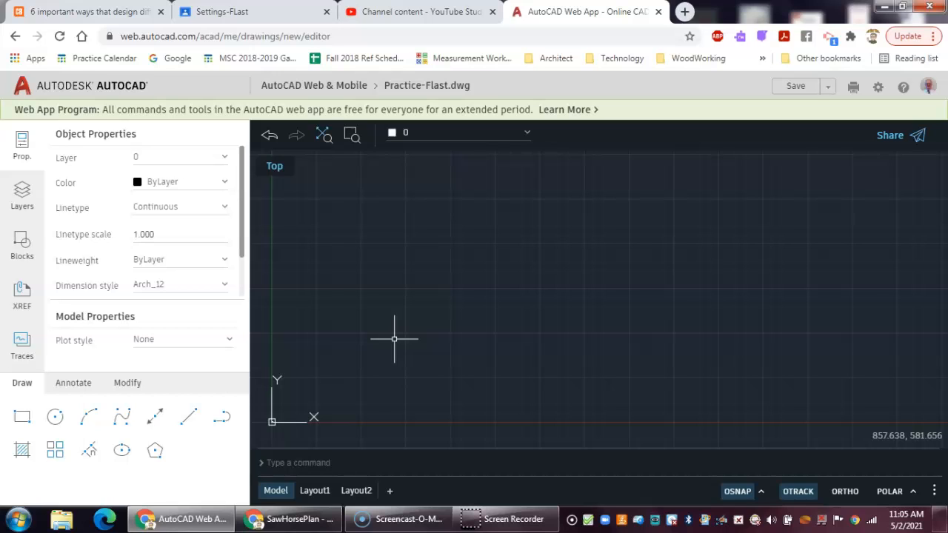
Step: Zoom to the All extent of the drawing and bring the rectangle and the origin into view together
text(zoom)
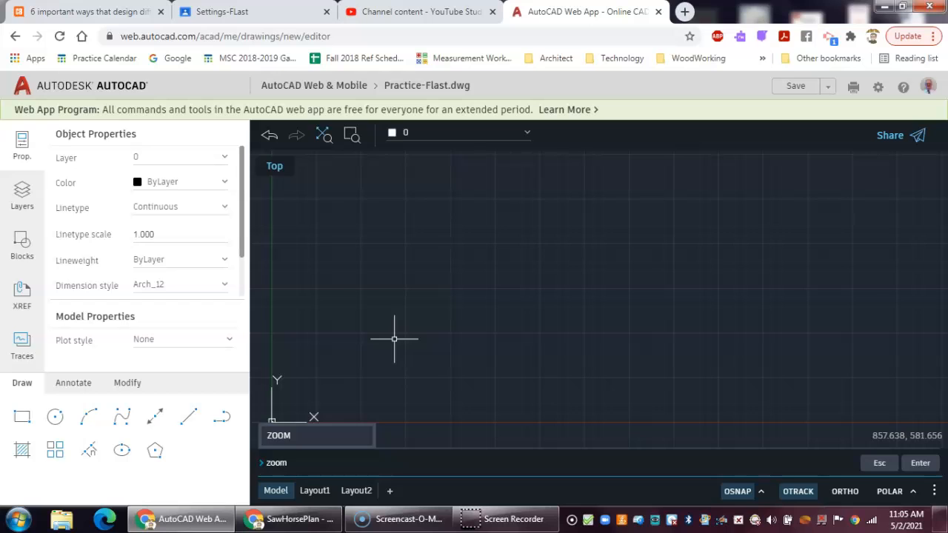
key(Return)
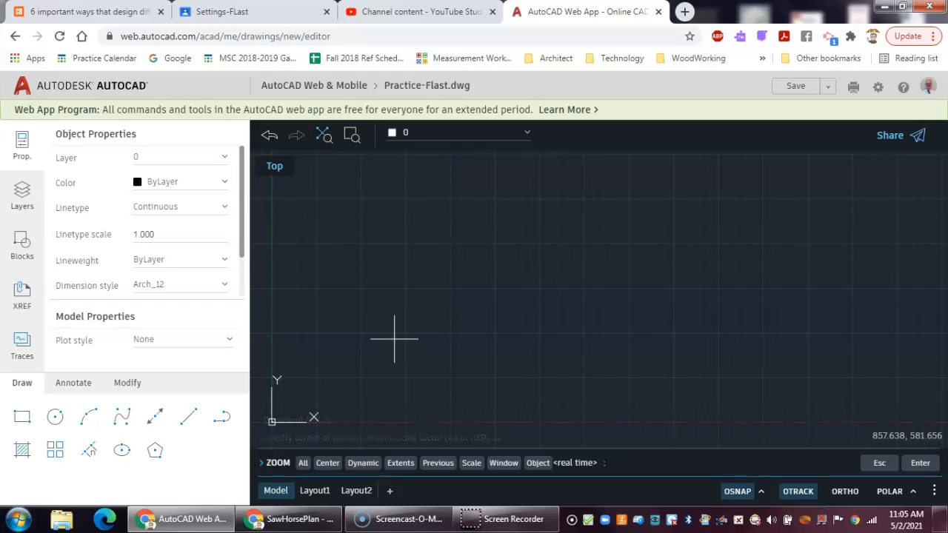
text(a)
key(Return)
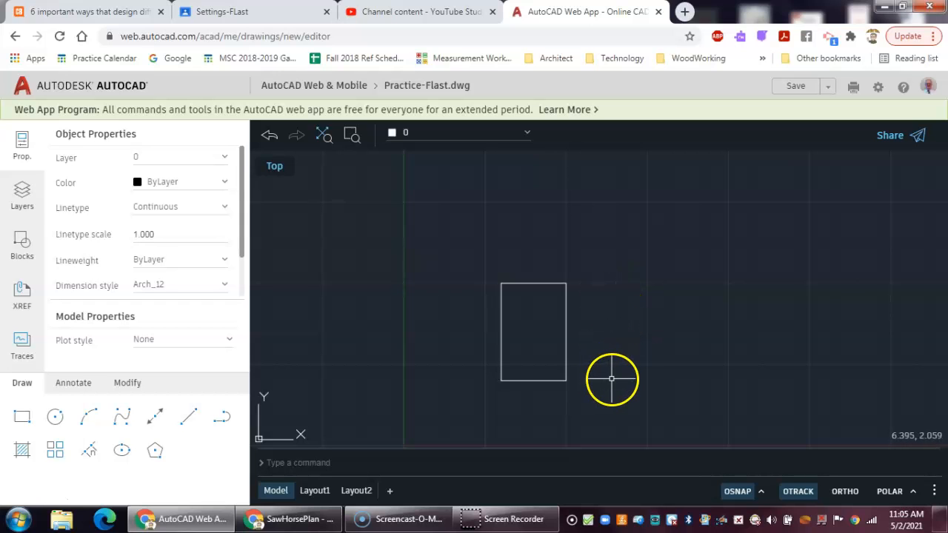
mouse_move(612, 387)
middle_down()
mouse_move(624, 331)
mouse_move(561, 304)
mouse_move(597, 363)
mouse_move(606, 299)
mouse_move(571, 370)
mouse_move(613, 331)
middle_up()
scroll(614, 326, down, 2)
scroll(611, 322, up, 2)
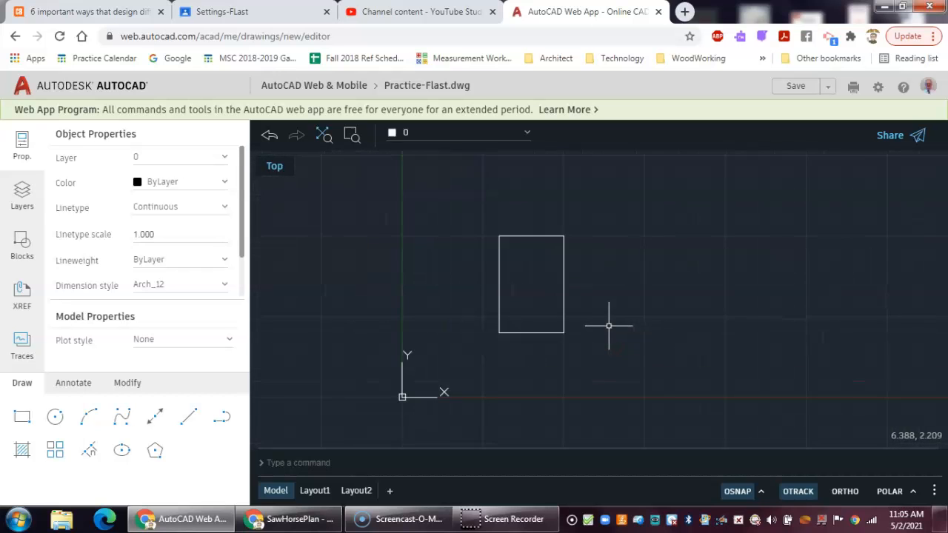
scroll(610, 317, down, 2)
scroll(607, 317, up, 2)
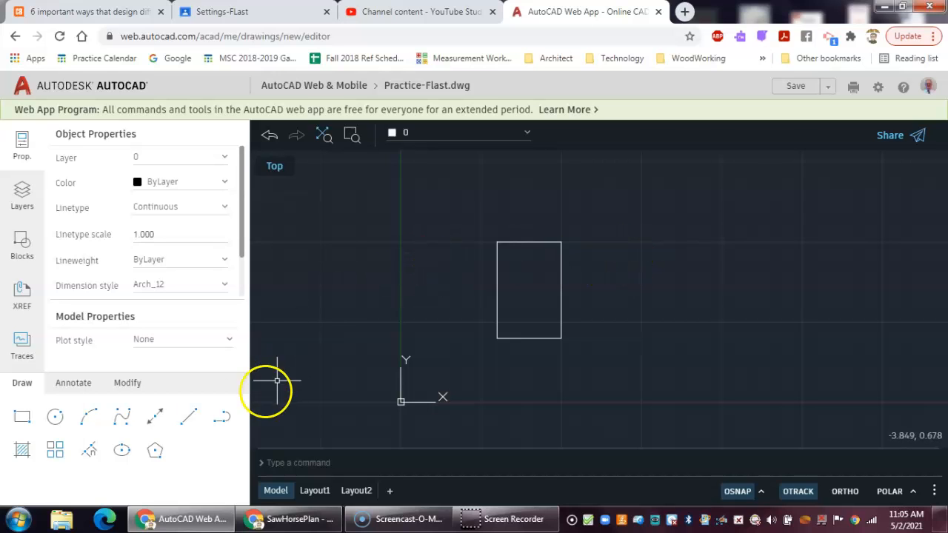
click(52, 422)
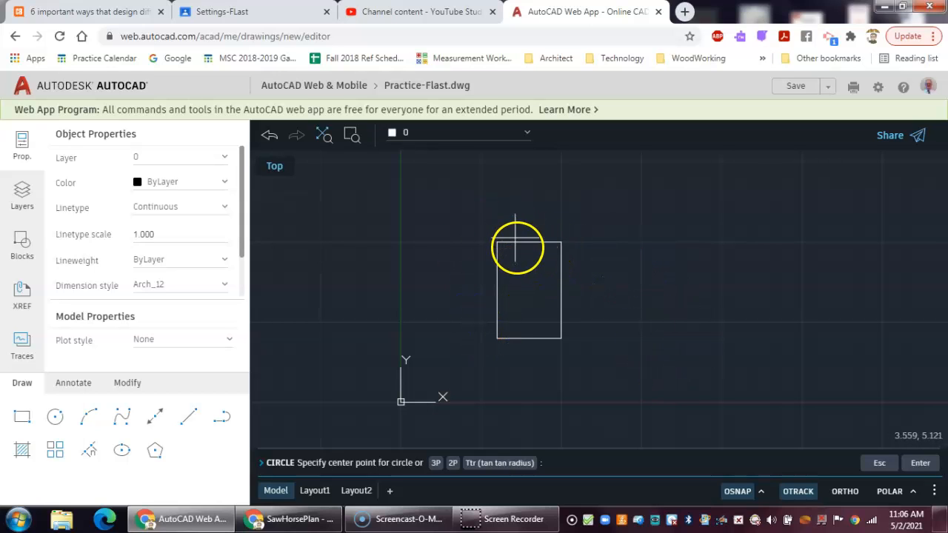
click(740, 493)
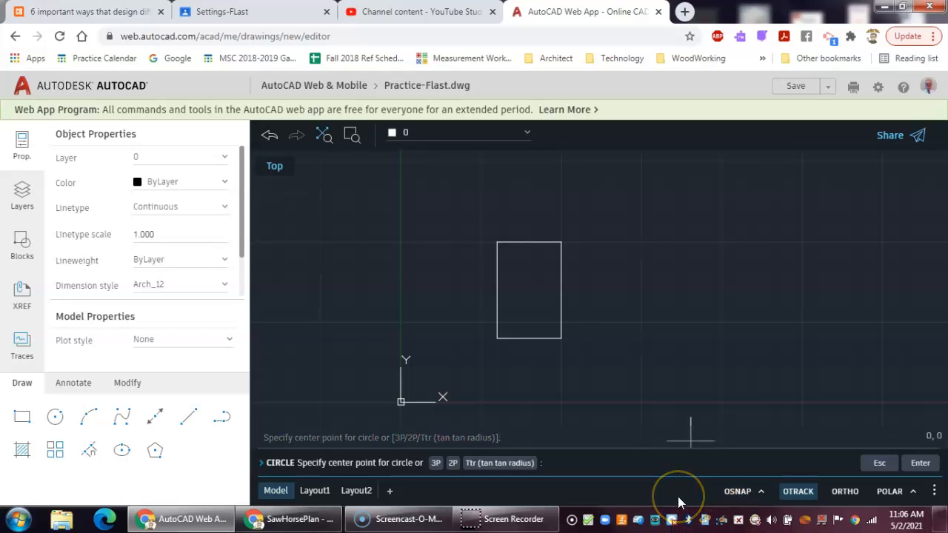
click(736, 493)
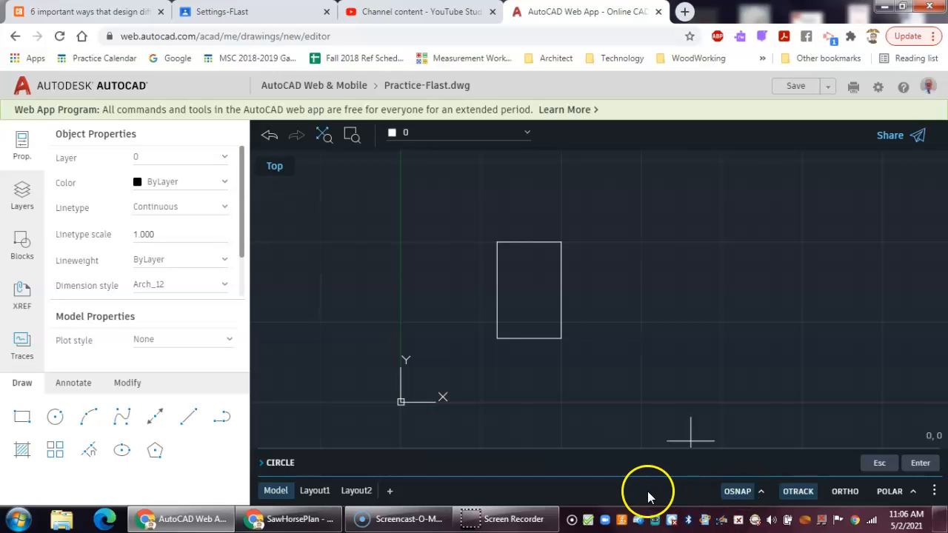
Step: Enable the Endpoint and Midpoint object snaps and leave the active Circle command
click(762, 491)
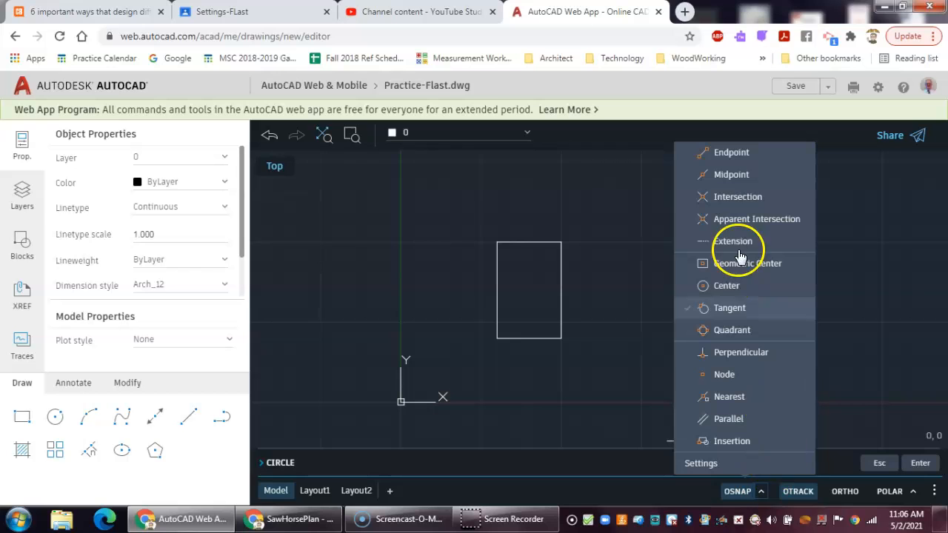
click(688, 156)
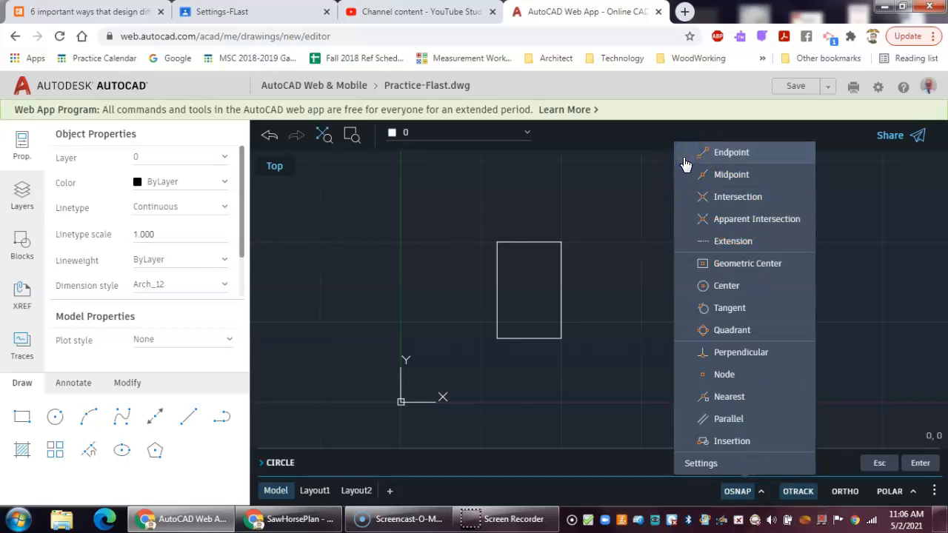
click(762, 492)
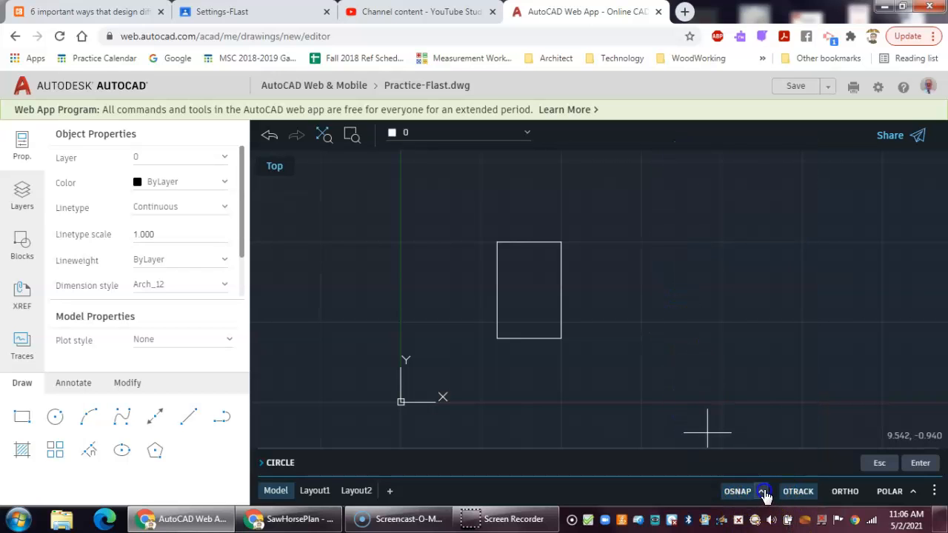
click(682, 179)
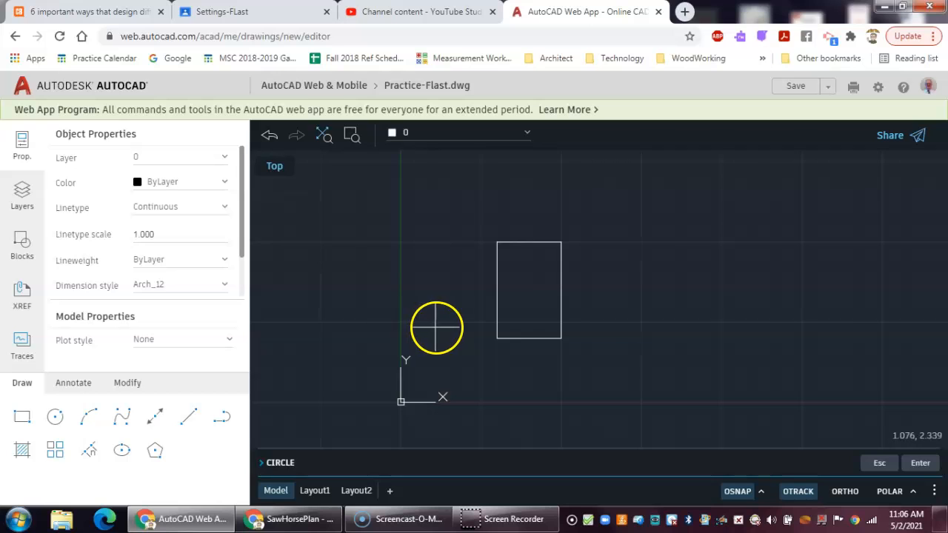
key(Escape)
key(Escape)
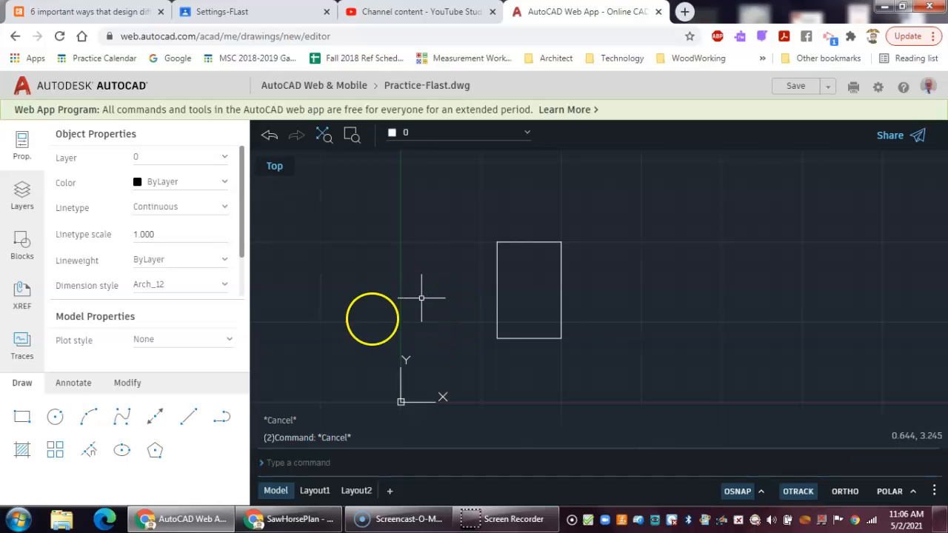
Step: Draw a circle centred on the midpoint of the rectangle's top edge, with its radius of 1 reaching the upper-right corner
click(59, 418)
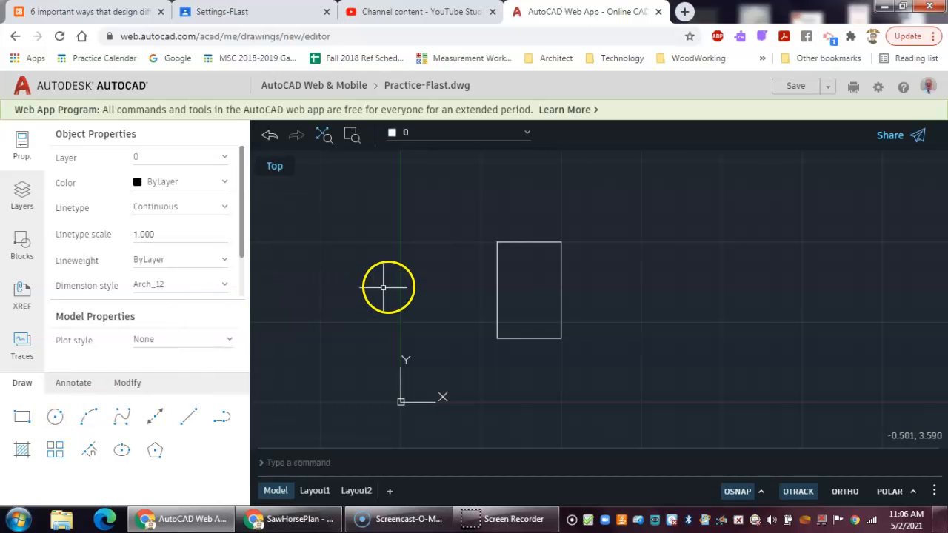
key(Escape)
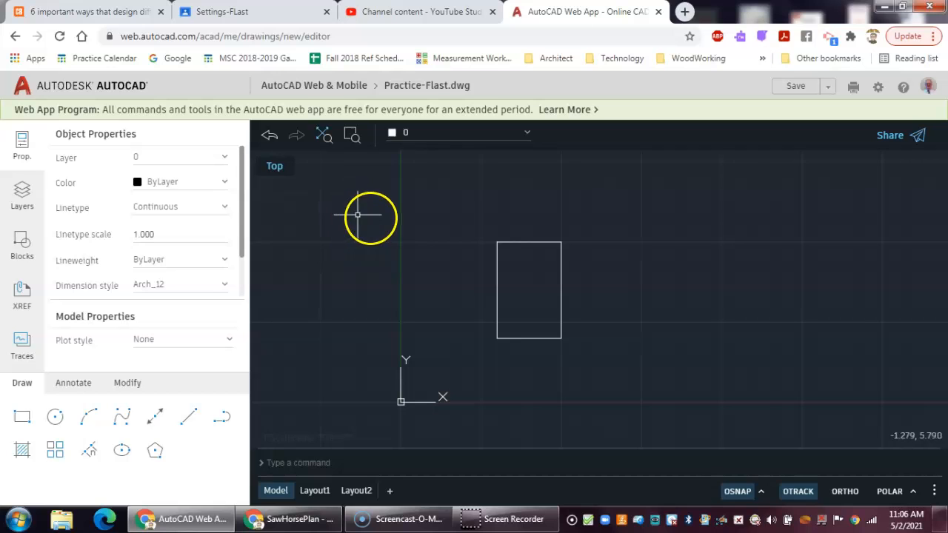
click(56, 419)
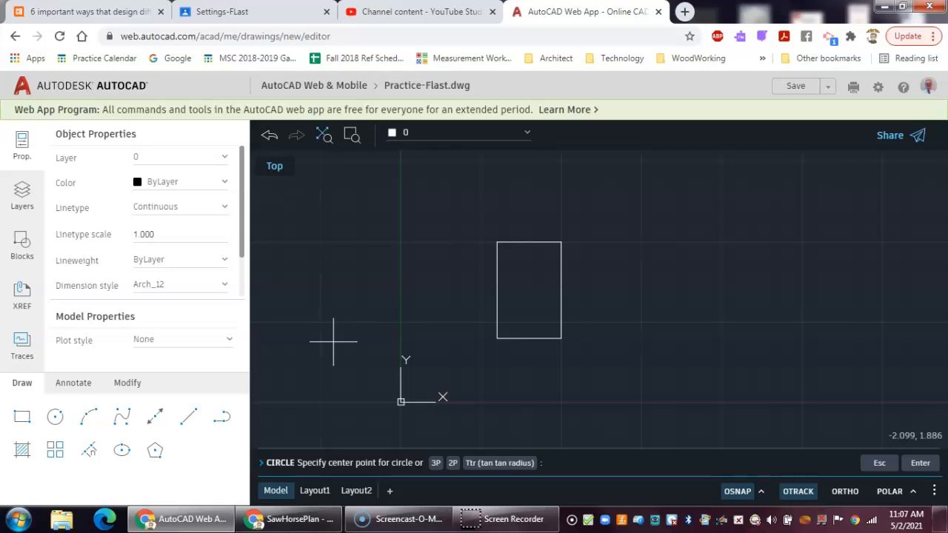
click(529, 242)
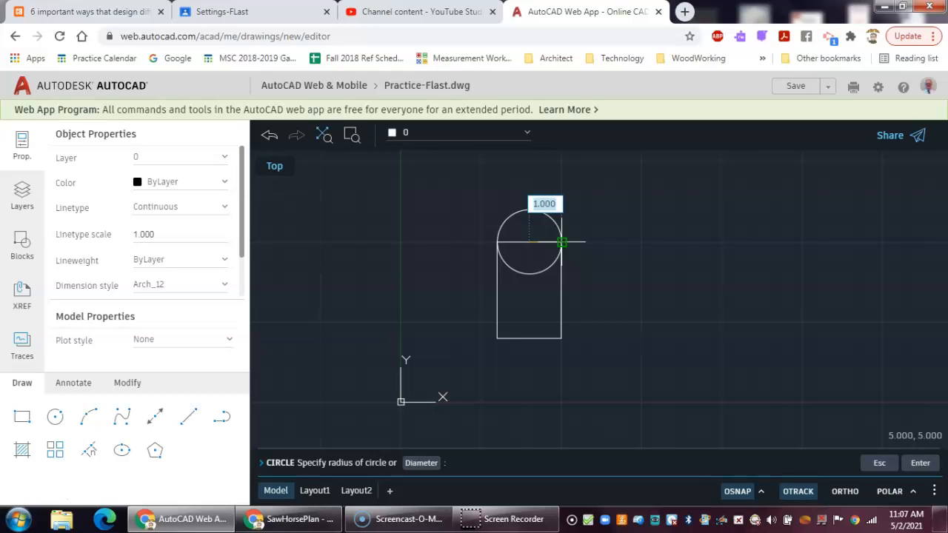
click(562, 242)
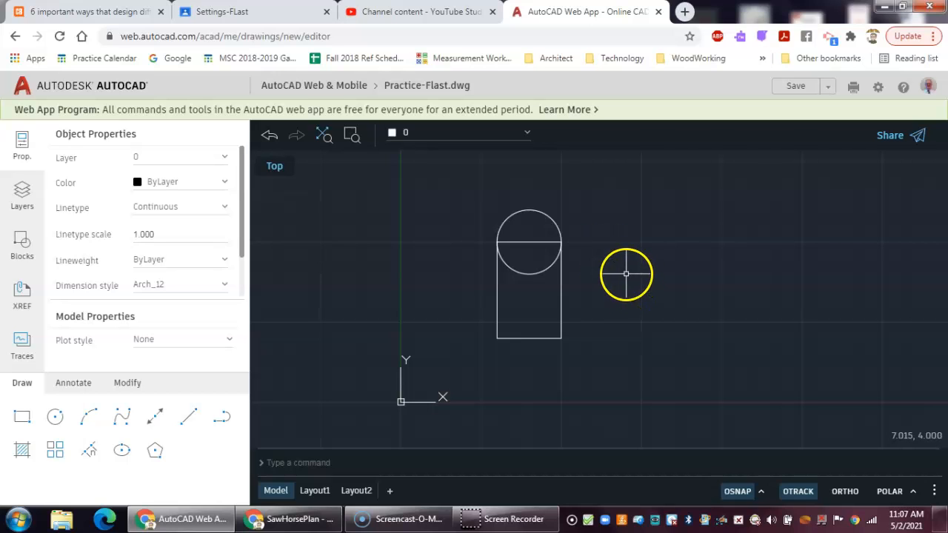
Step: Trim away the circle's lower half and the rectangle's top edge to leave an arch-topped outline
right_click(615, 273)
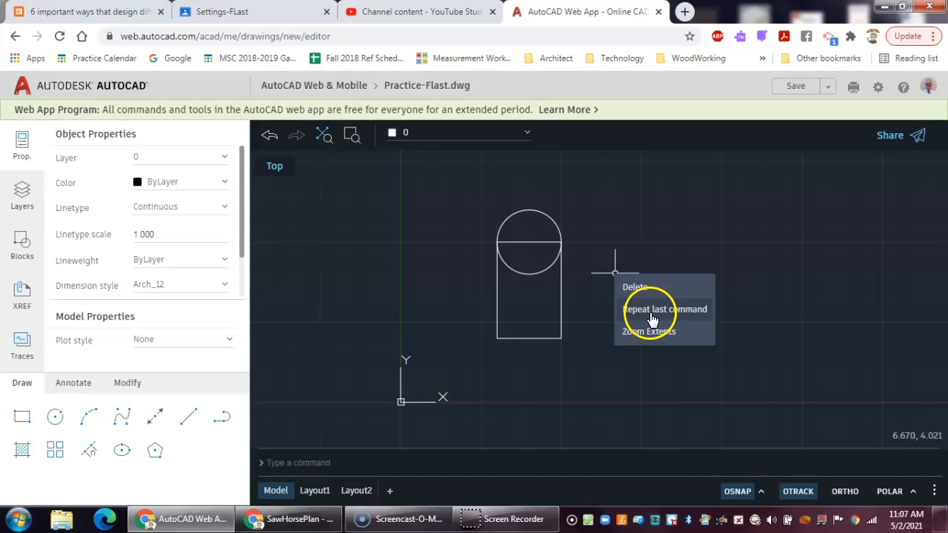
click(651, 285)
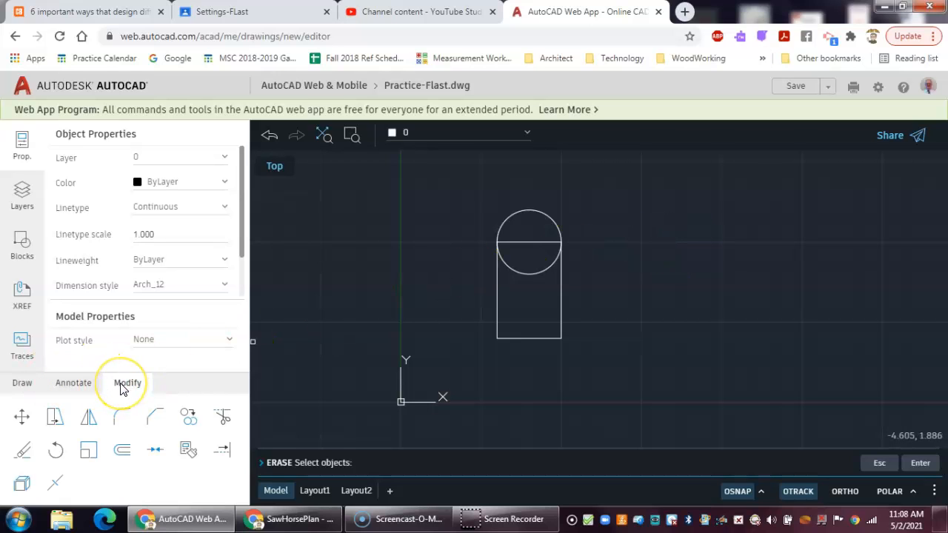
click(224, 419)
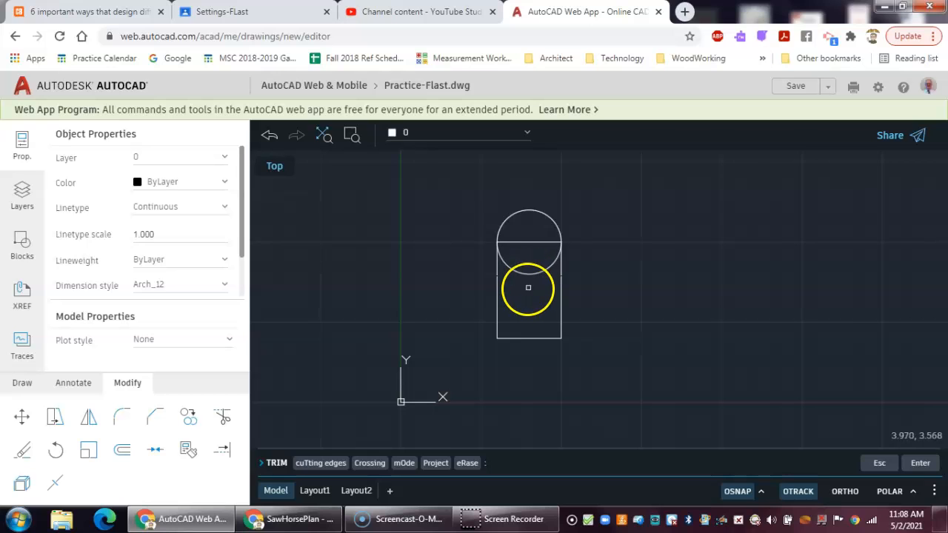
click(532, 274)
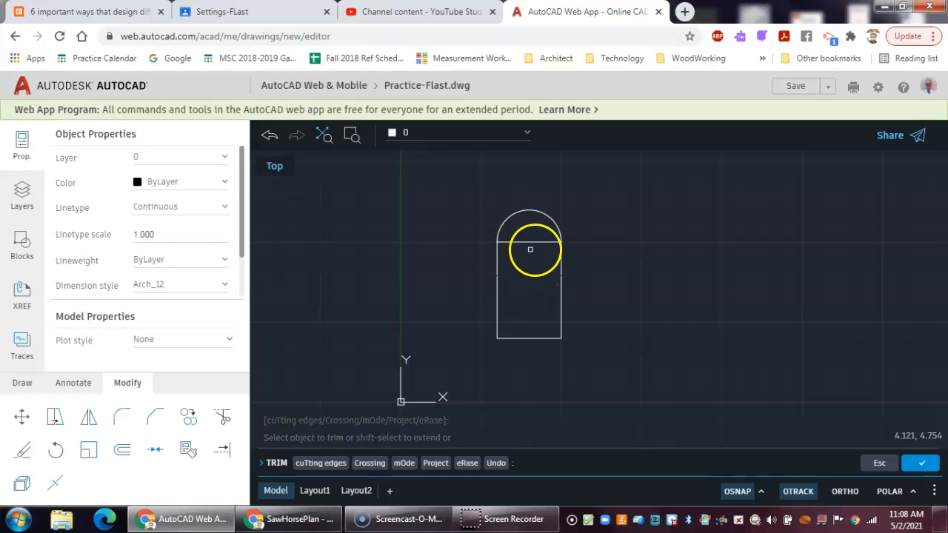
click(533, 241)
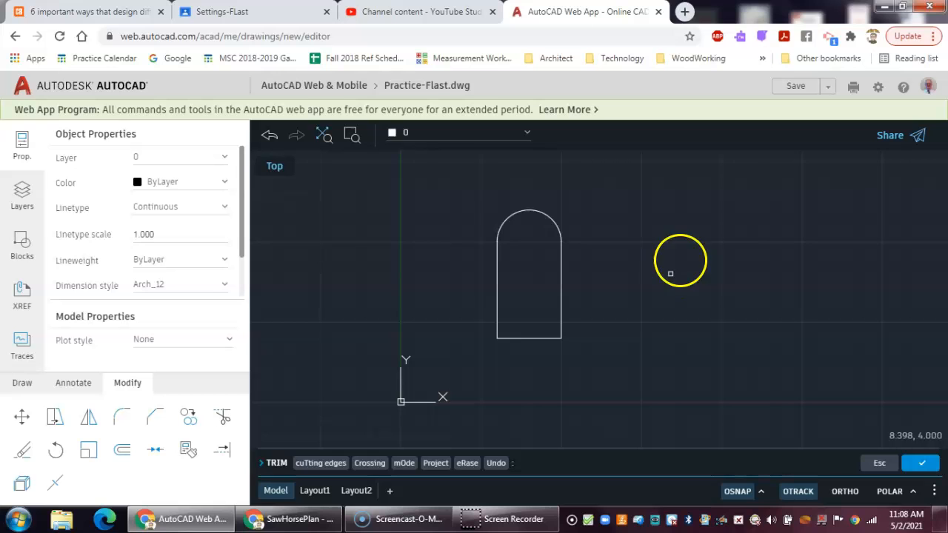
key(Escape)
key(Escape)
key(Escape)
key(Escape)
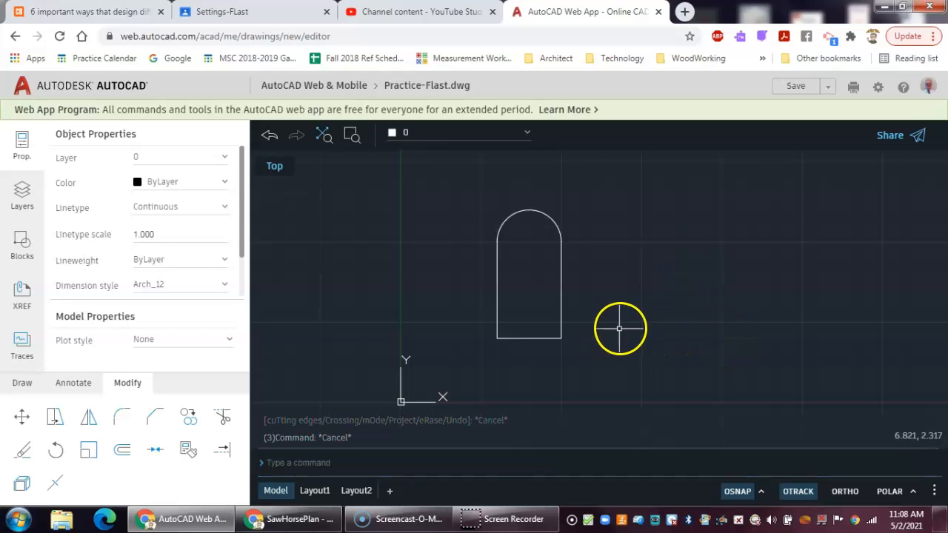
Step: Draw a rectangle 0.75 wide and 0.5 high inside the arched outline, with its lower-left corner at about 3.4,4.4
middle_drag(629, 303, 620, 315)
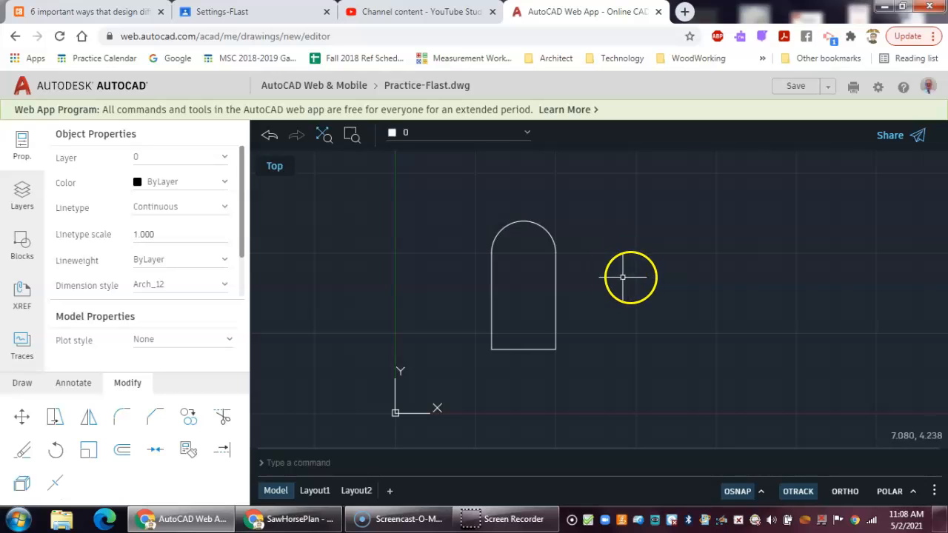
click(22, 384)
click(22, 419)
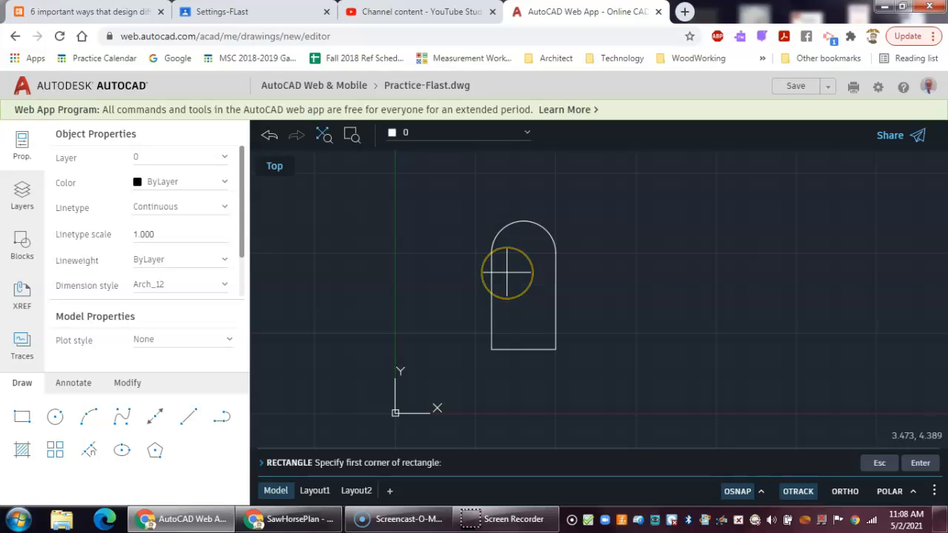
click(504, 272)
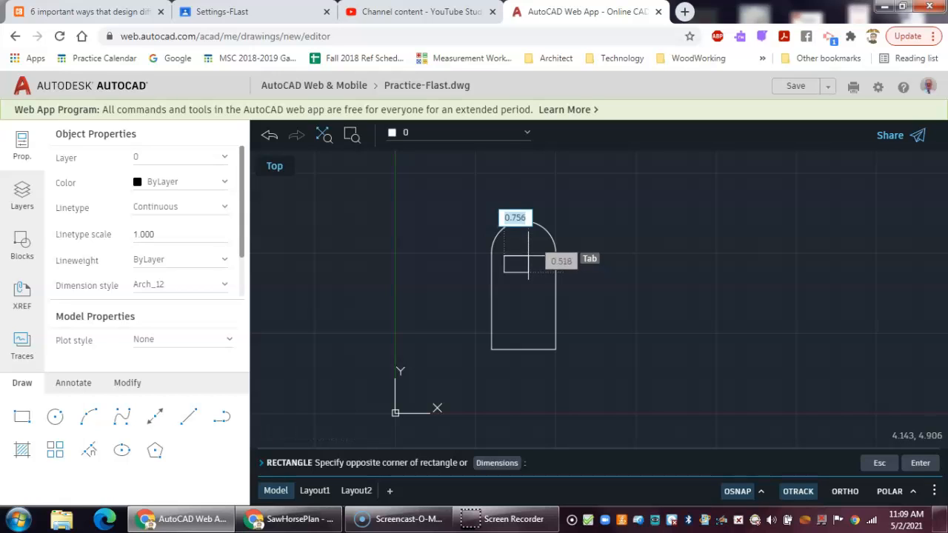
text(.75)
key(Tab)
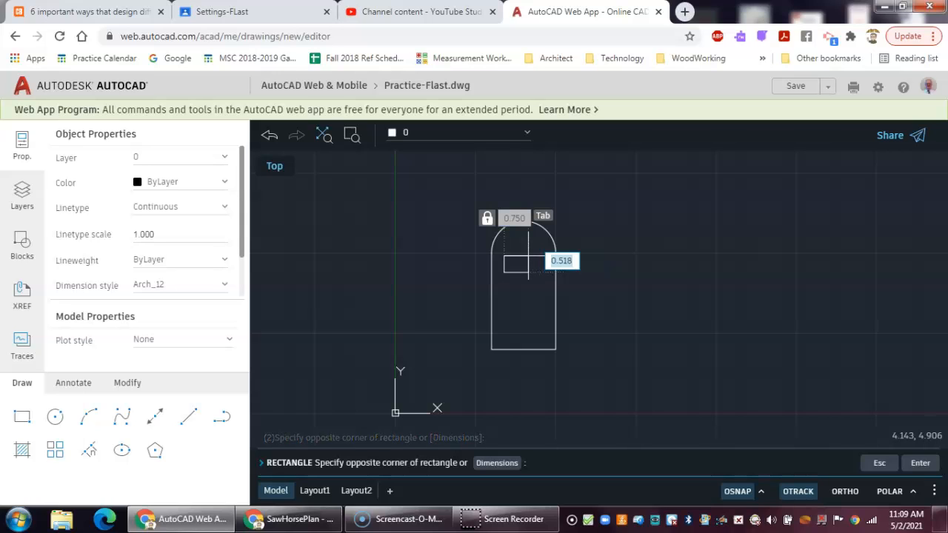
text(.5)
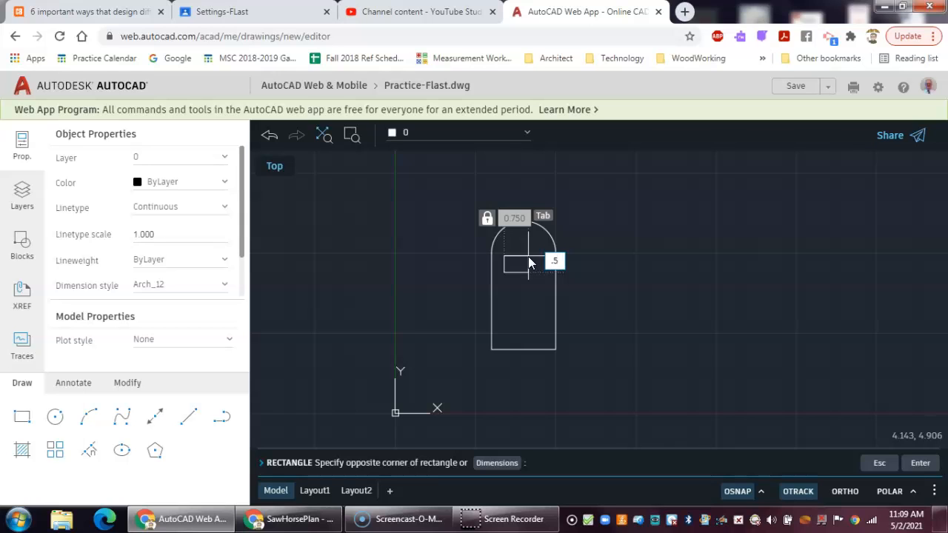
key(Return)
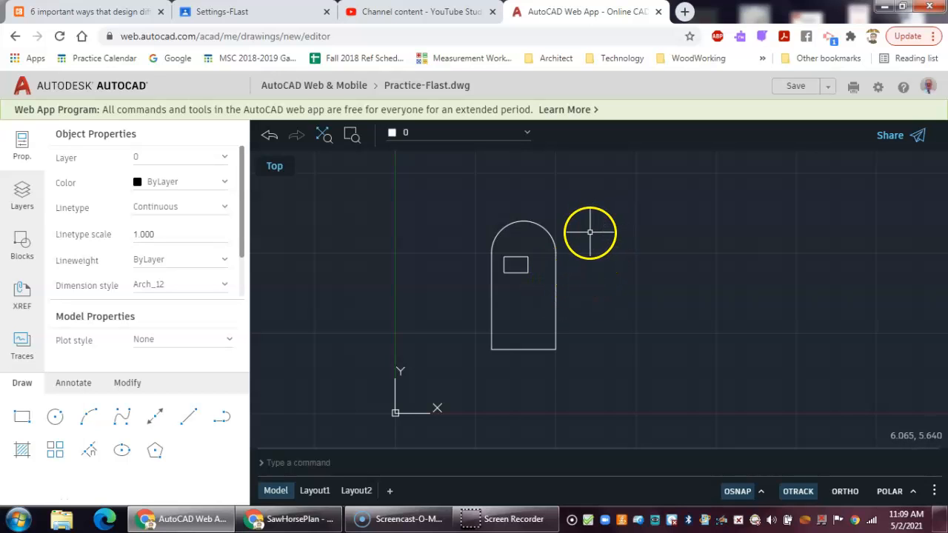
Step: Draw a rectangle 1/2 wide and 1 high outside the arched shape, starting on its right edge at about 5,4.35 and extending downward
click(23, 419)
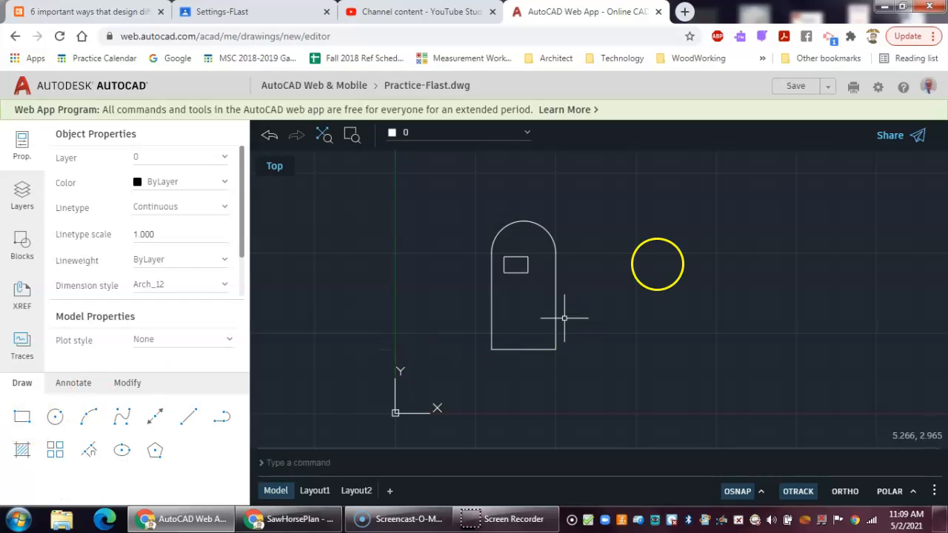
right_click(580, 243)
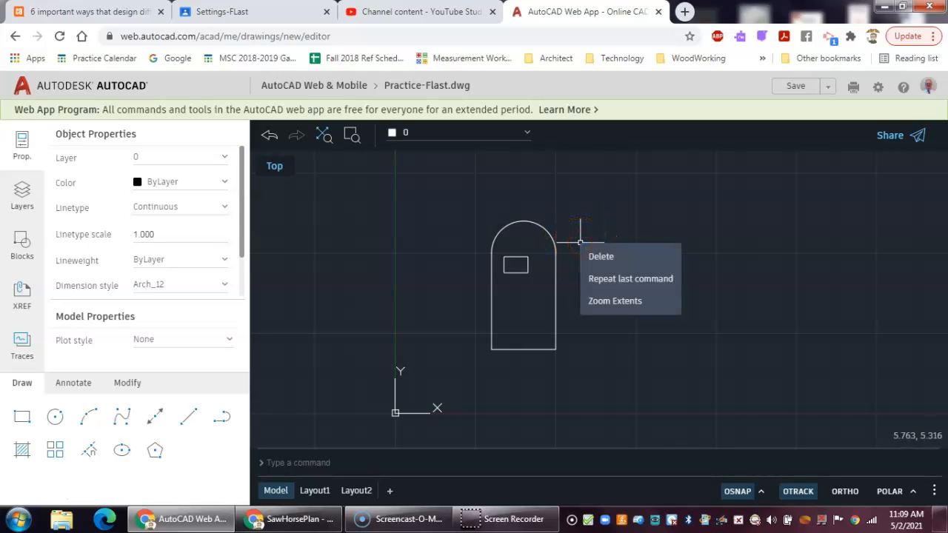
click(598, 277)
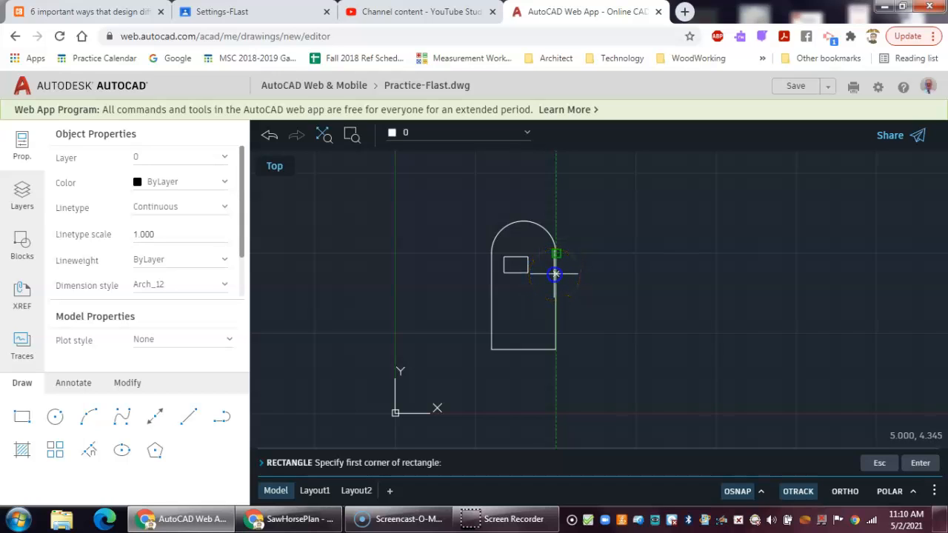
click(555, 274)
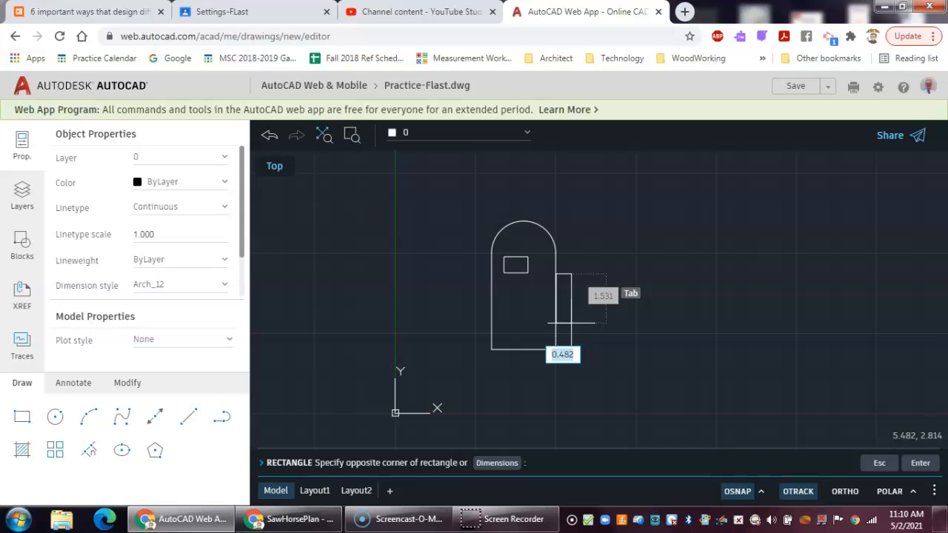
text(1/2)
key(Tab)
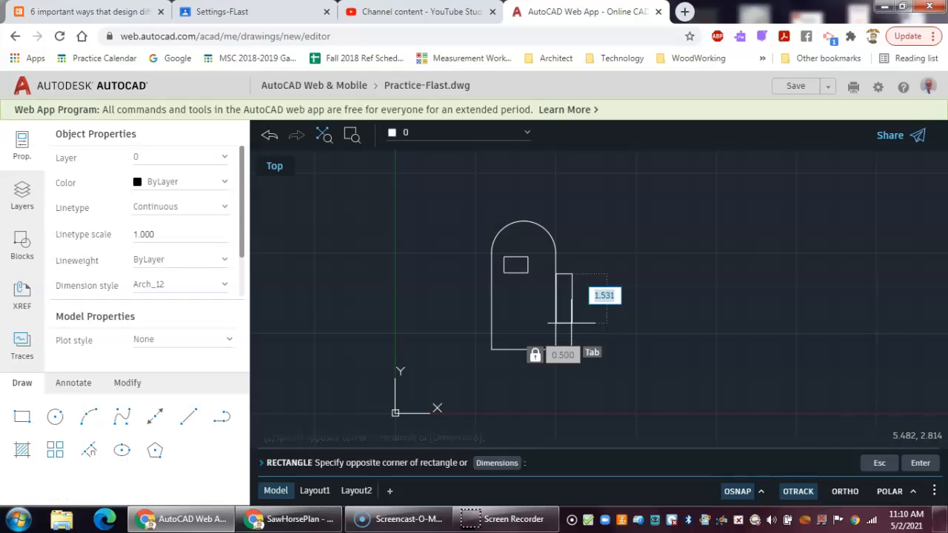
text(1)
key(Return)
click(592, 293)
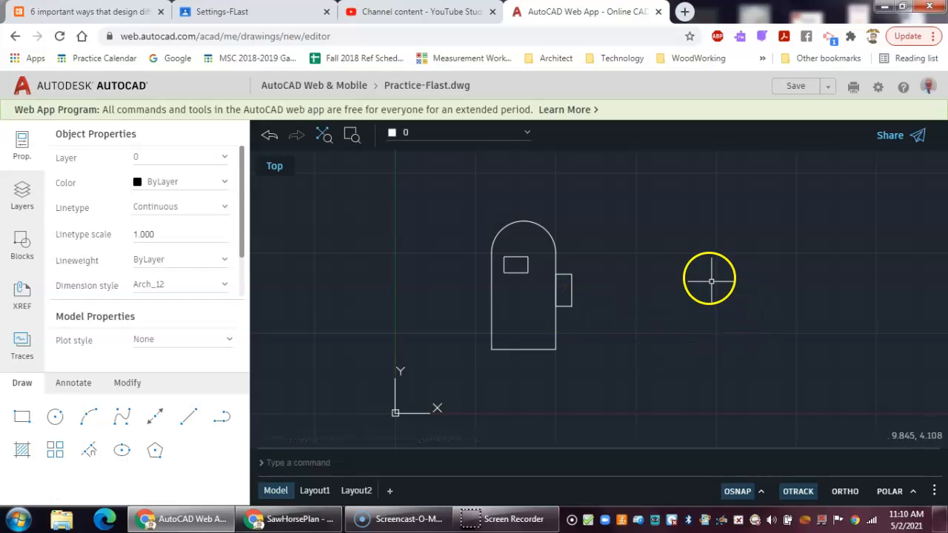
Step: Try to fillet the upper-left corner of the small rectangle inside the arched outline without setting a radius
scroll(505, 282, up, 5)
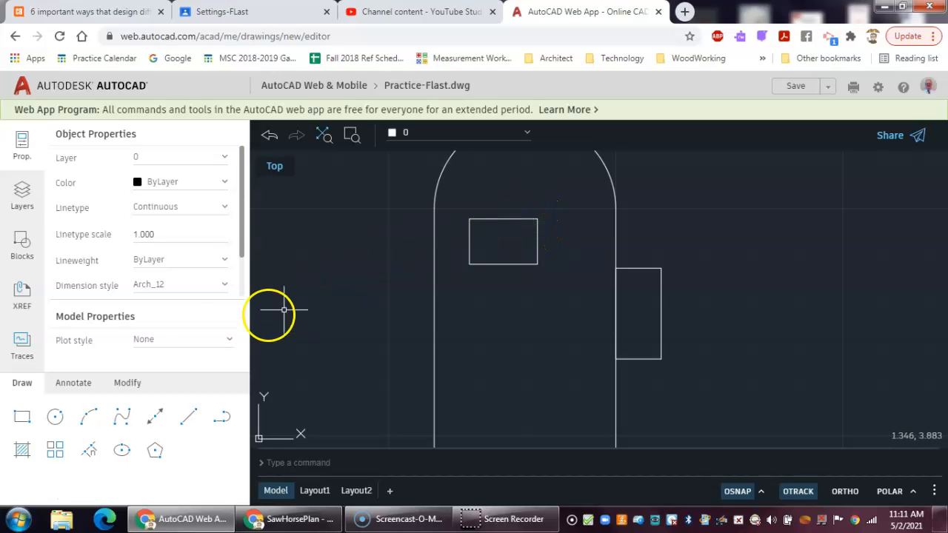
click(127, 383)
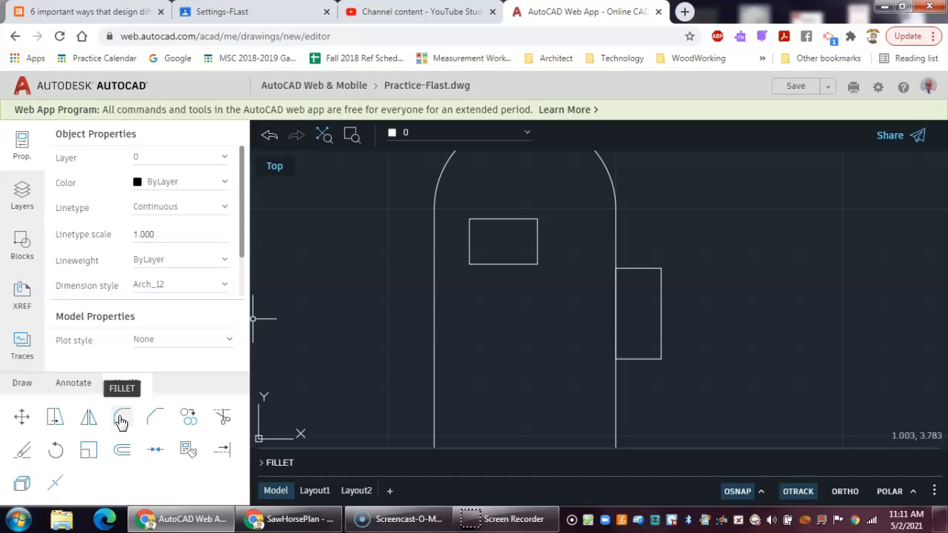
click(121, 420)
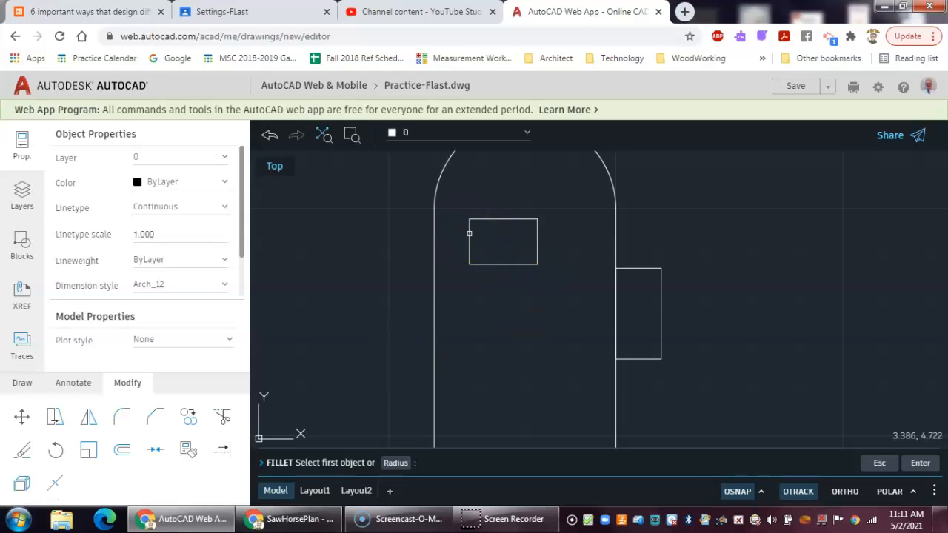
click(469, 234)
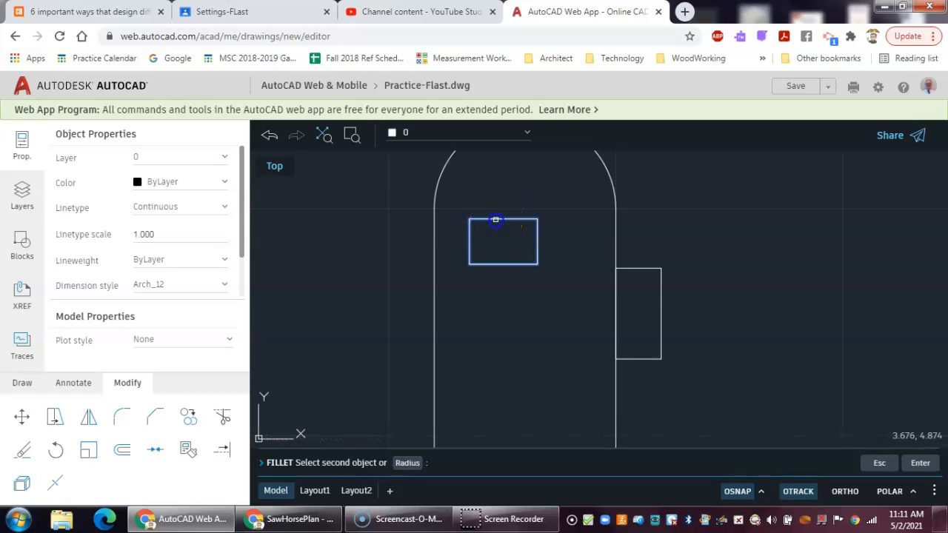
click(496, 220)
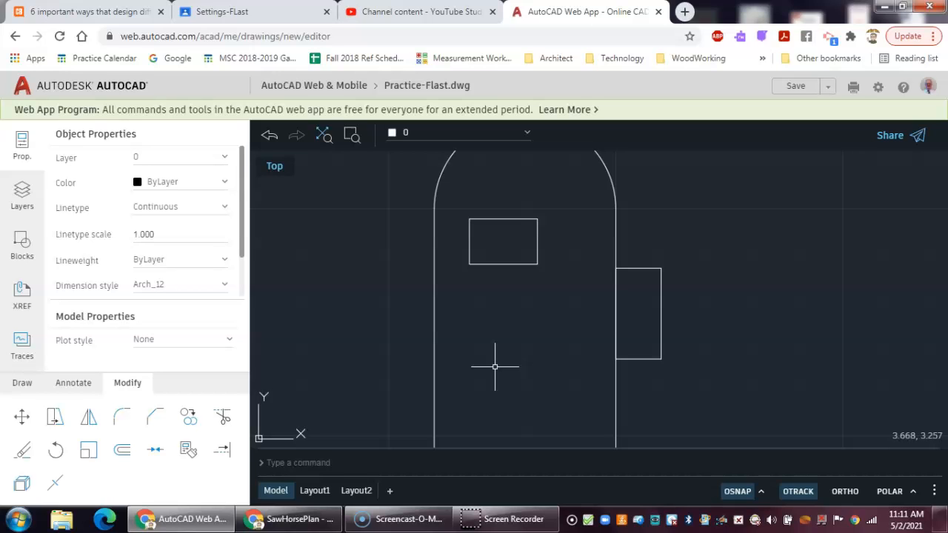
Step: Fillet the upper-left corner of the small inner rectangle with a radius of 1/8
click(123, 419)
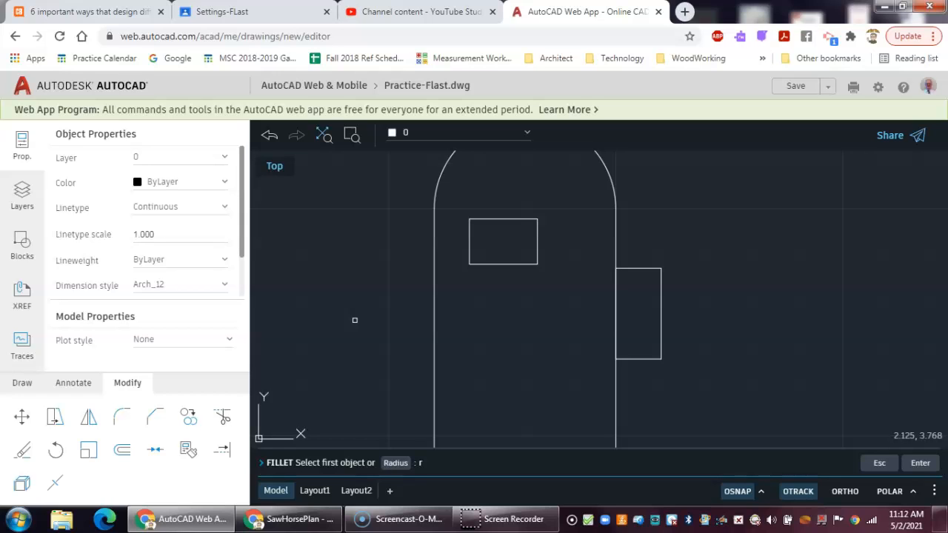
text(r)
key(Return)
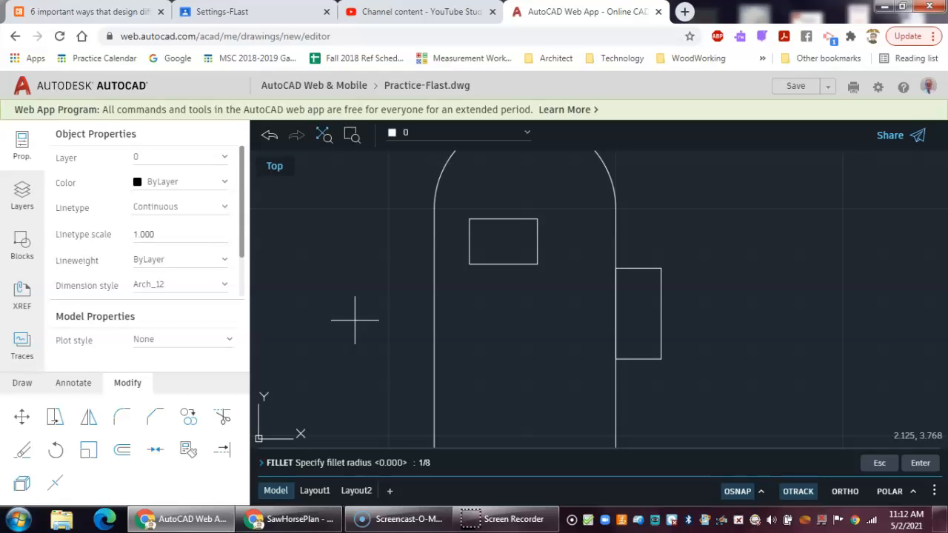
text(1/8)
key(Return)
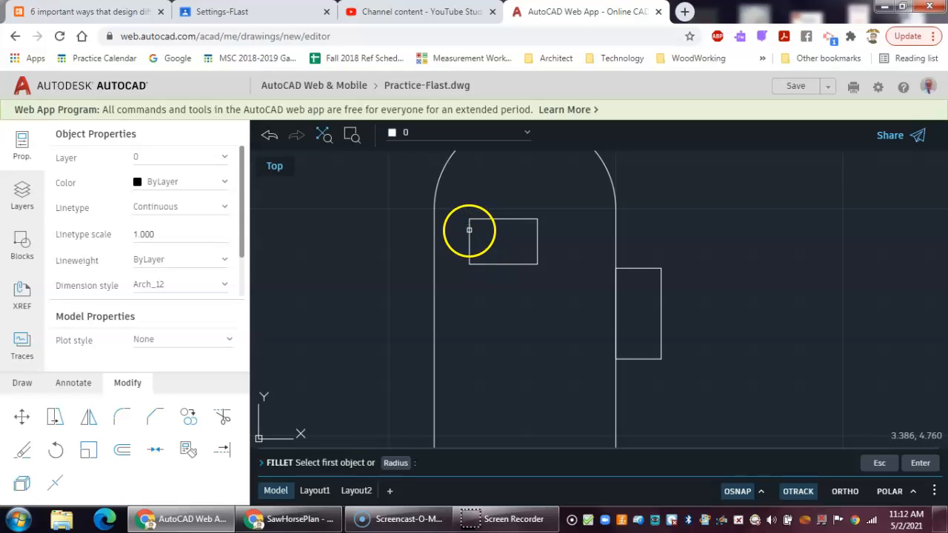
click(470, 236)
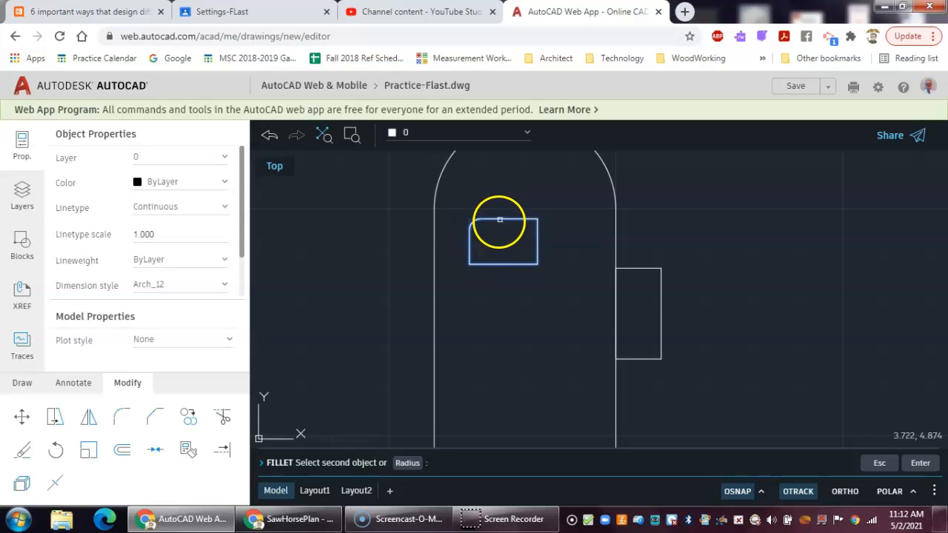
click(499, 221)
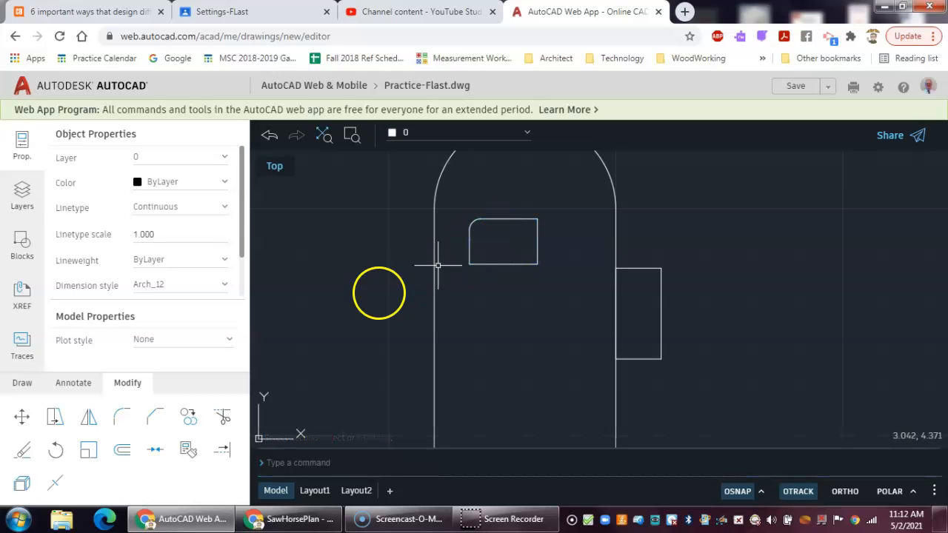
Step: Fillet the upper-right corner of the small inner rectangle with the same 1/8 radius
click(122, 419)
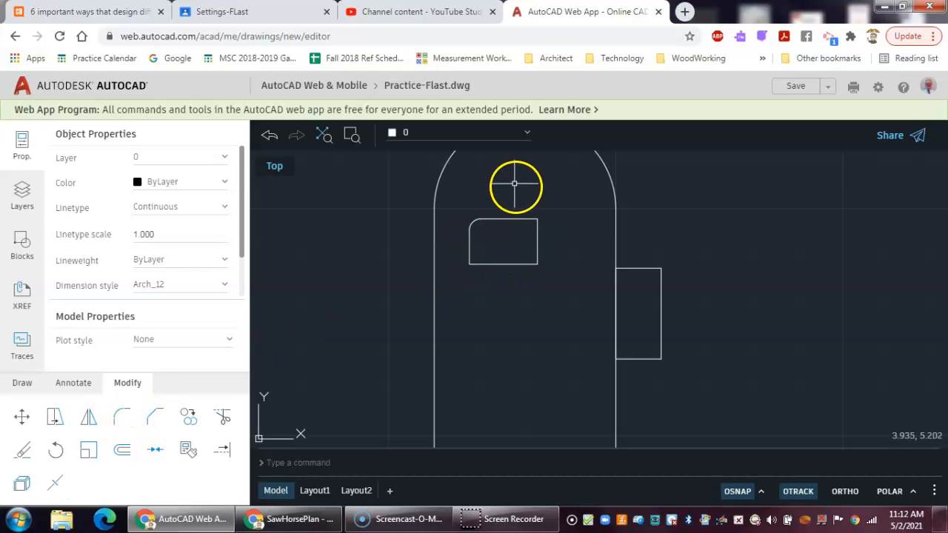
right_click(523, 193)
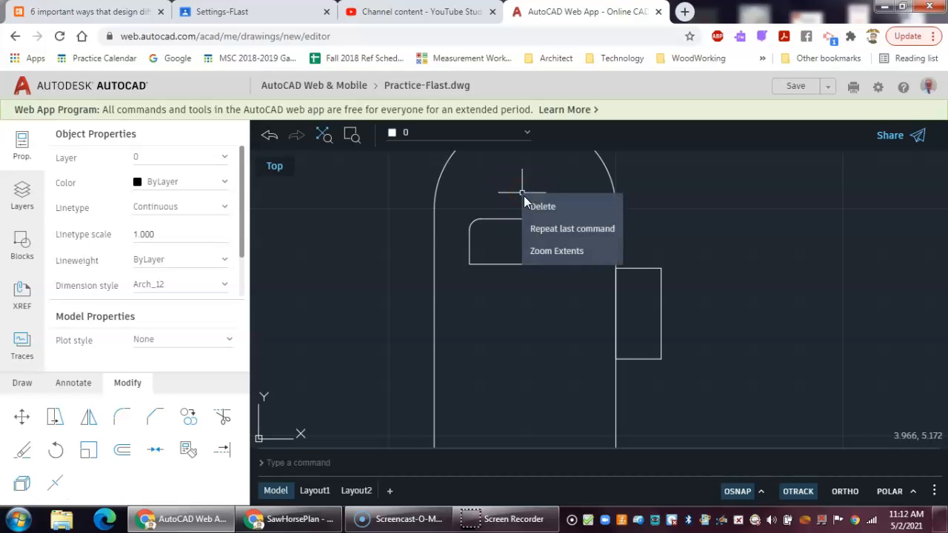
click(538, 231)
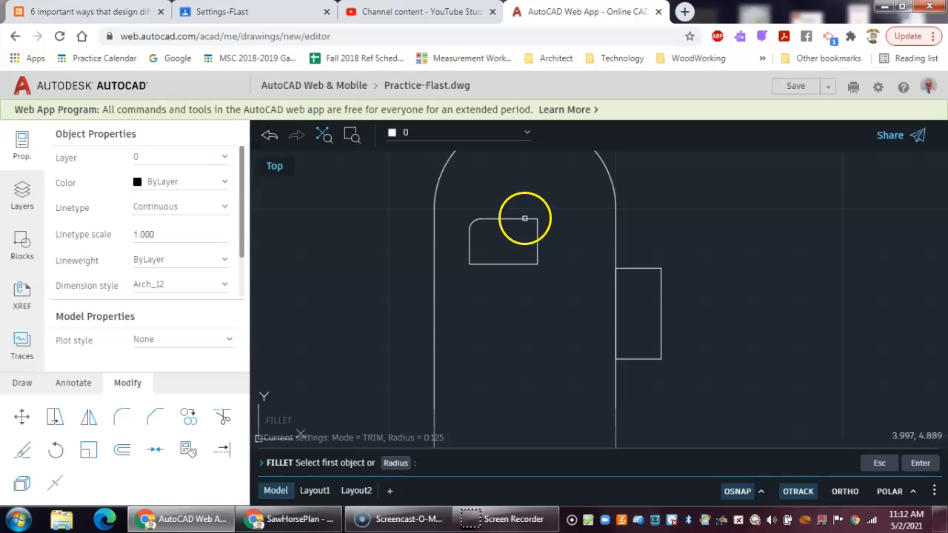
click(521, 222)
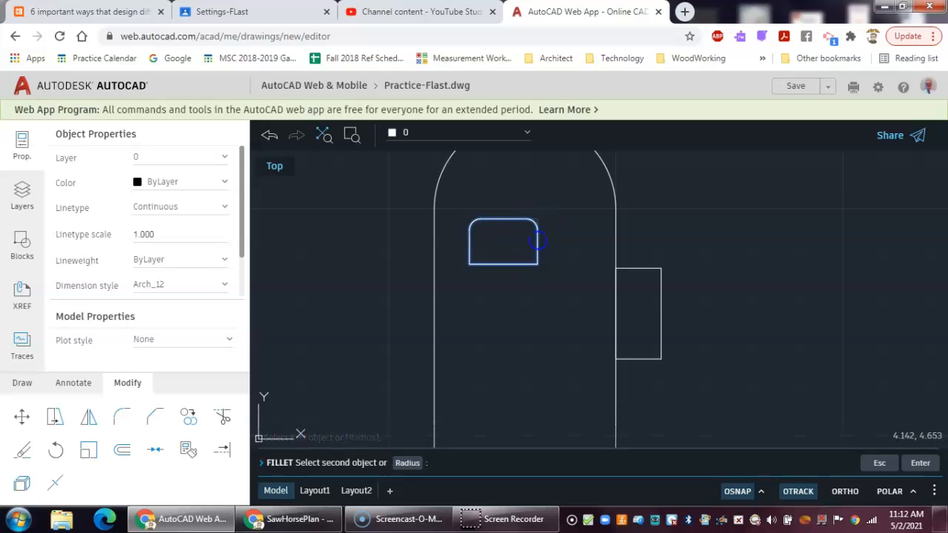
click(538, 240)
Step: Fillet the lower-right and lower-left corners of the small inner rectangle with the same 1/8 radius
right_click(520, 239)
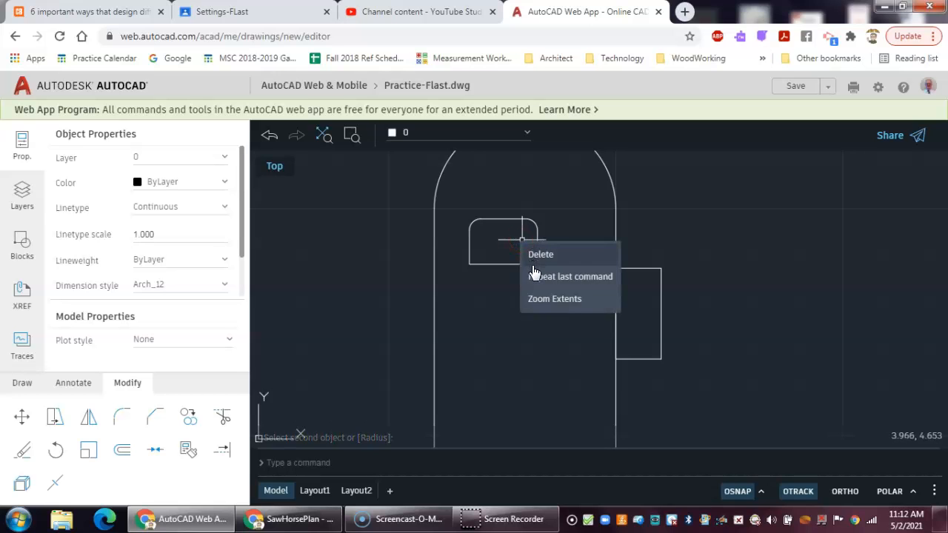
click(540, 275)
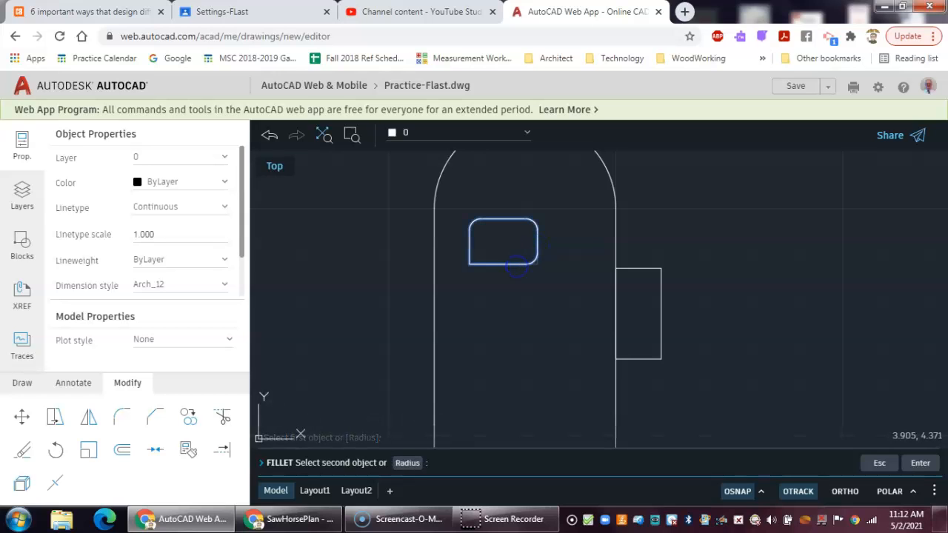
click(517, 265)
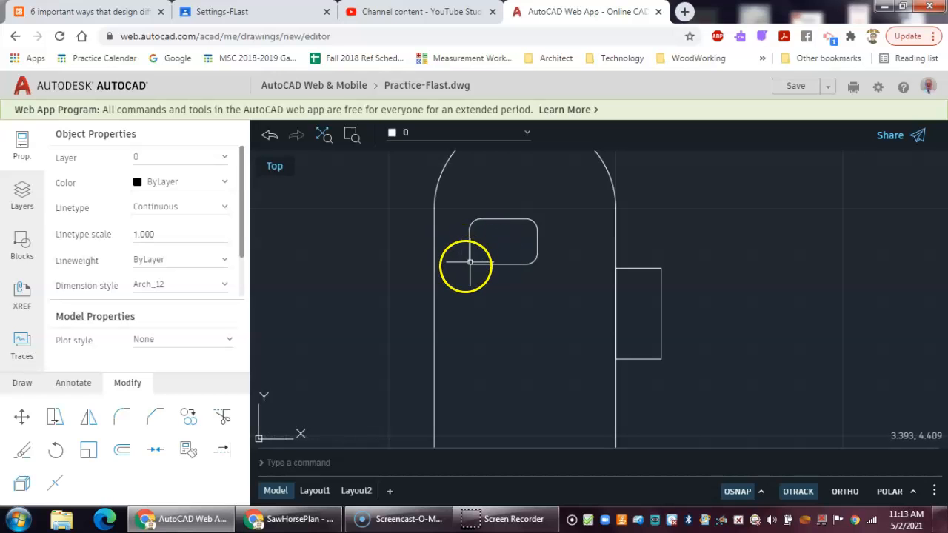
right_click(492, 248)
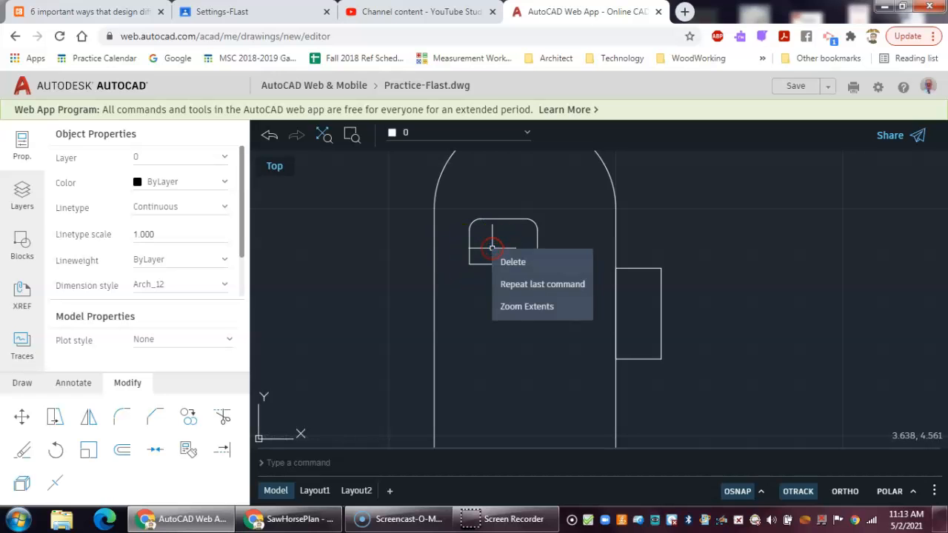
click(519, 286)
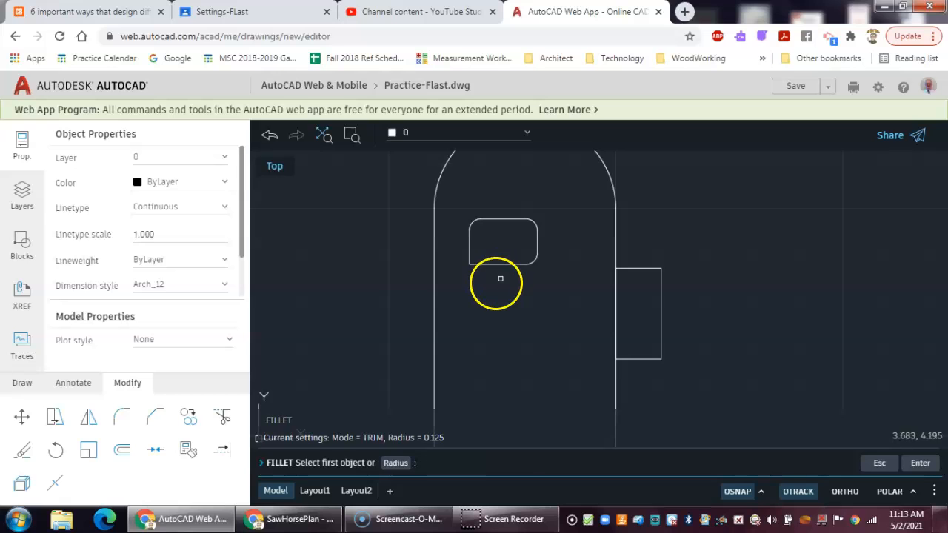
click(491, 263)
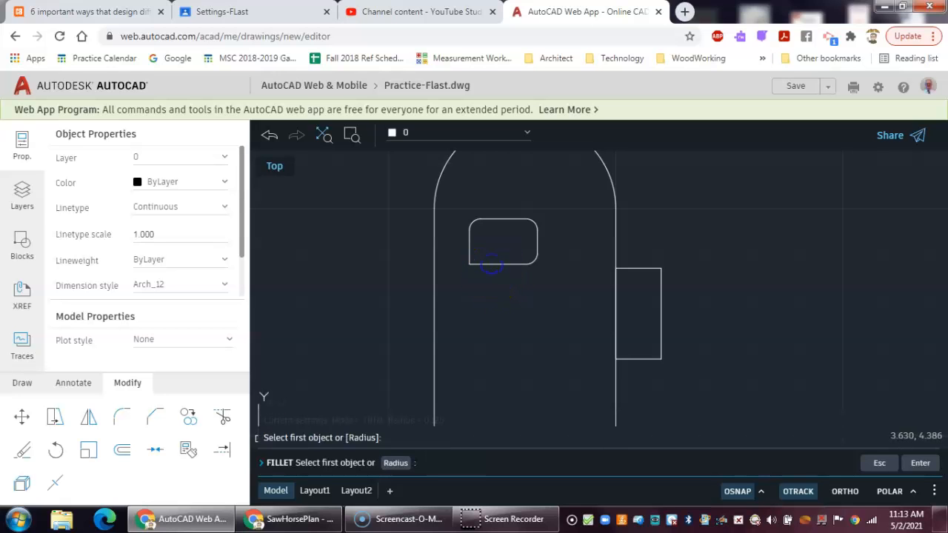
click(469, 250)
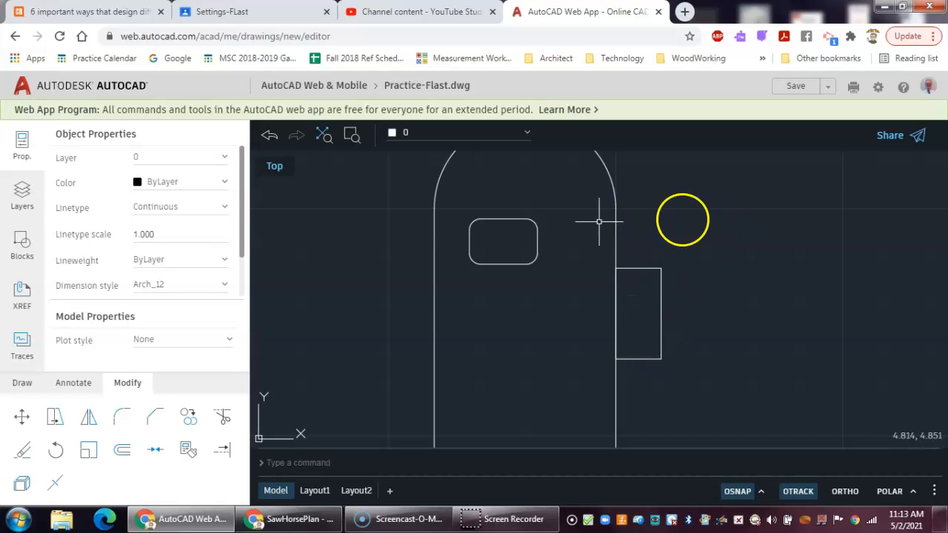
Step: Set the fillet radius to 1/4 and round the upper-right corner of the rectangle attached outside the arched outline
right_click(672, 214)
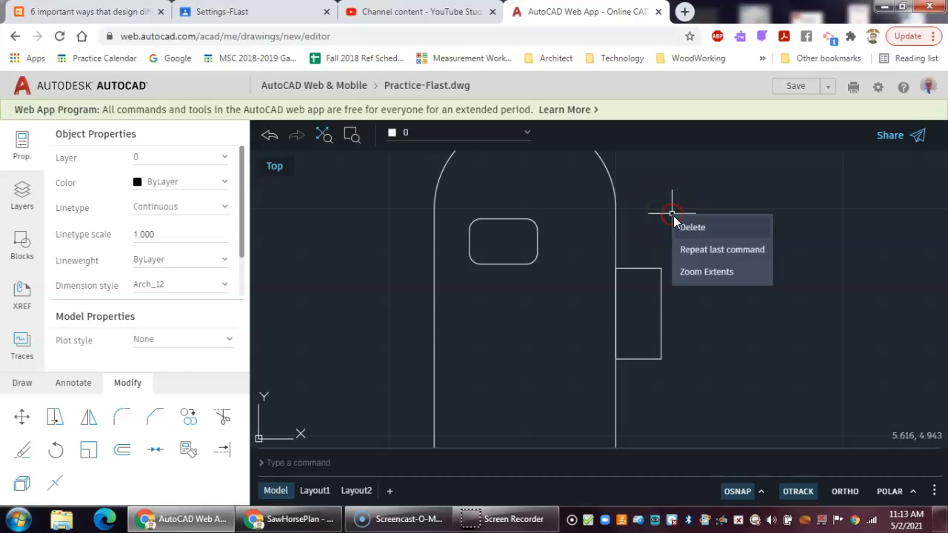
click(687, 249)
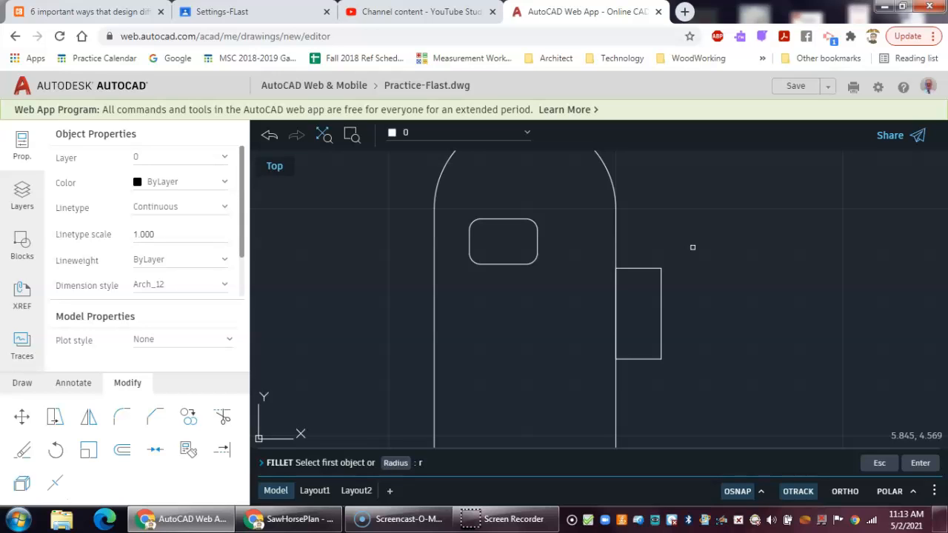
key(Return)
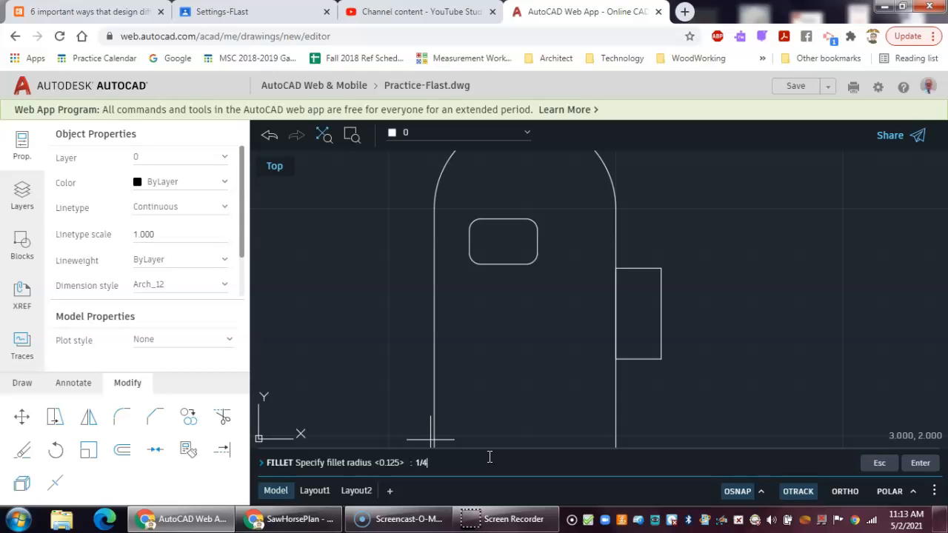
key(Return)
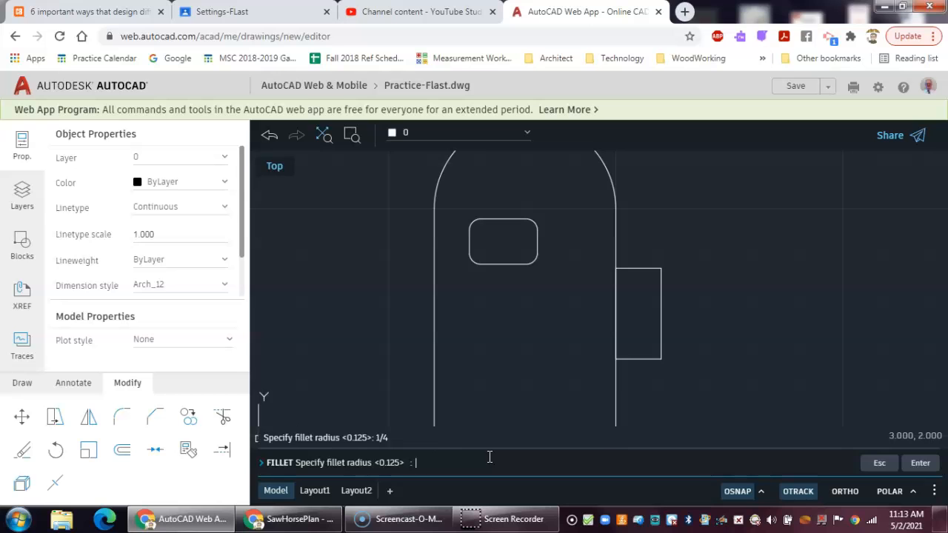
click(522, 417)
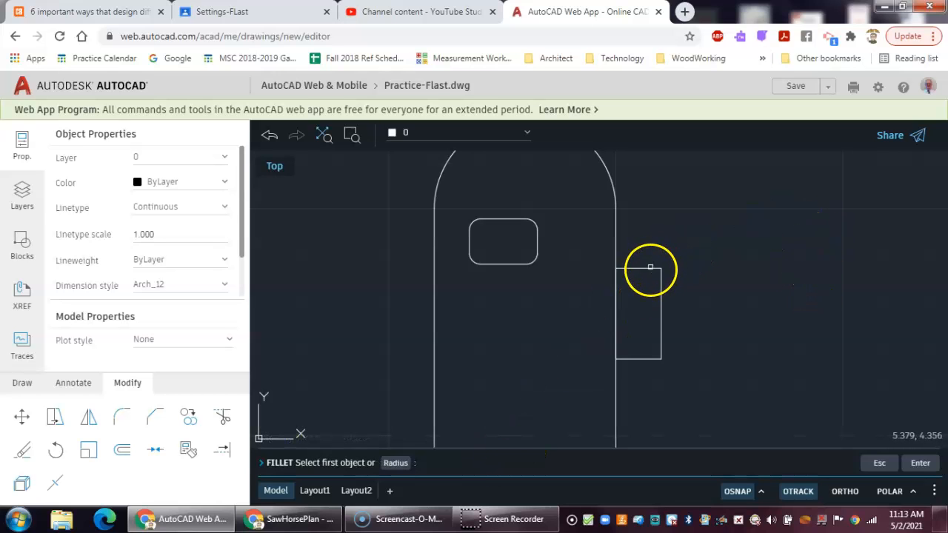
click(650, 269)
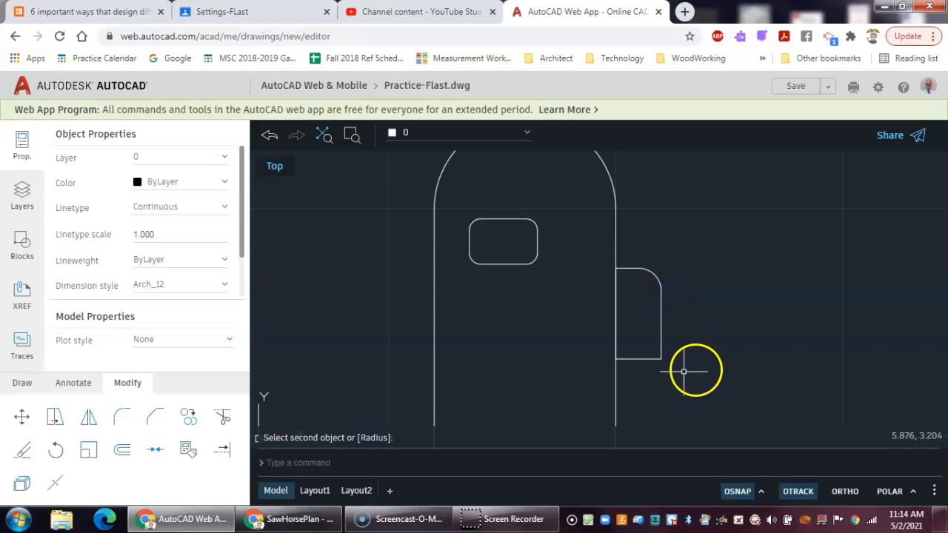
Step: Fillet the lower-right corner of the outer attached rectangle with the same 1/4 radius
right_click(701, 294)
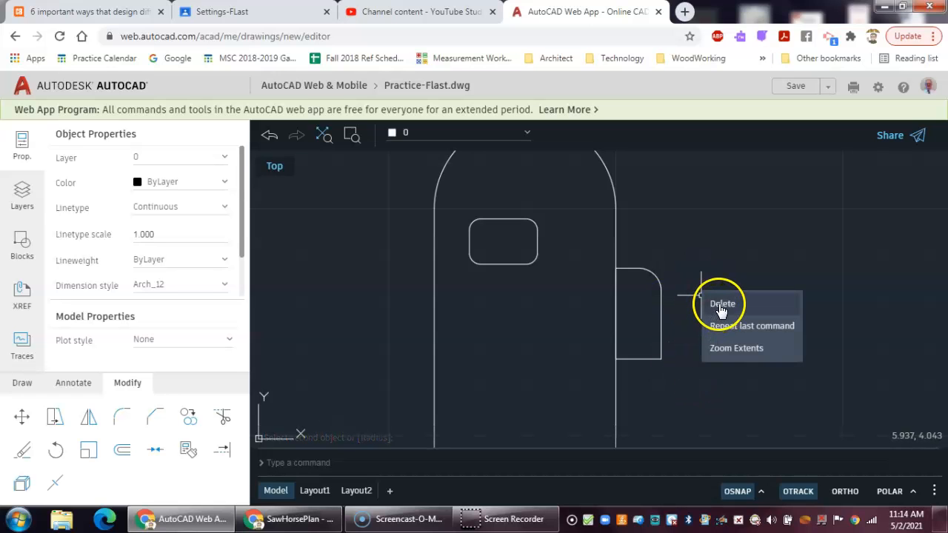
click(713, 326)
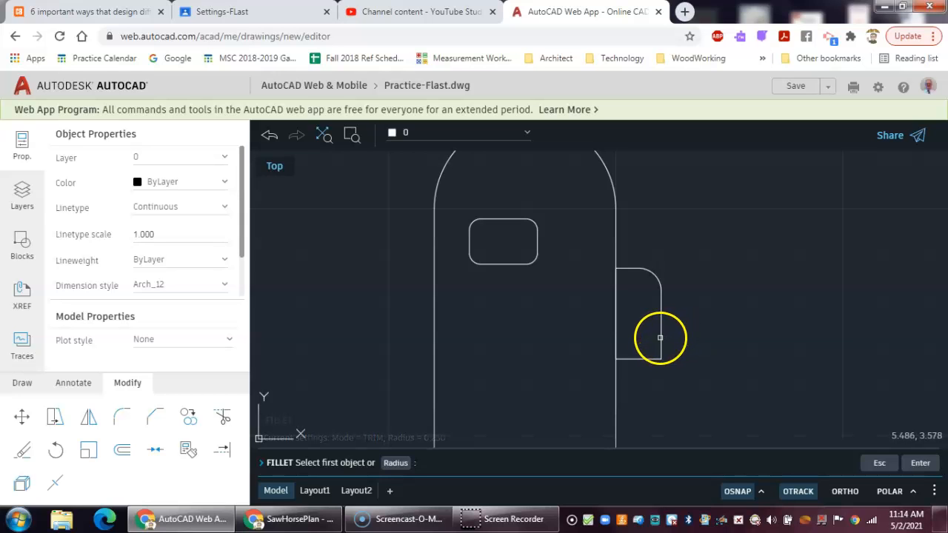
click(661, 337)
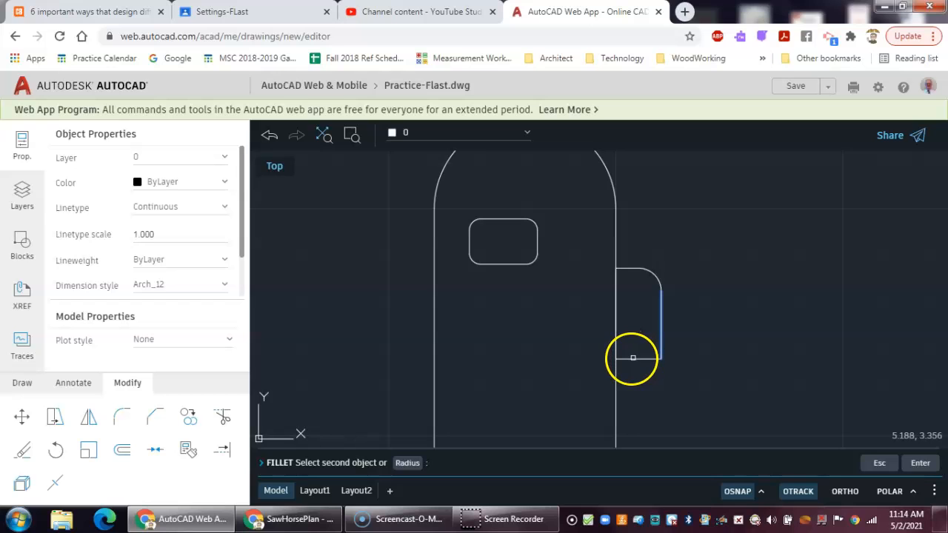
click(633, 361)
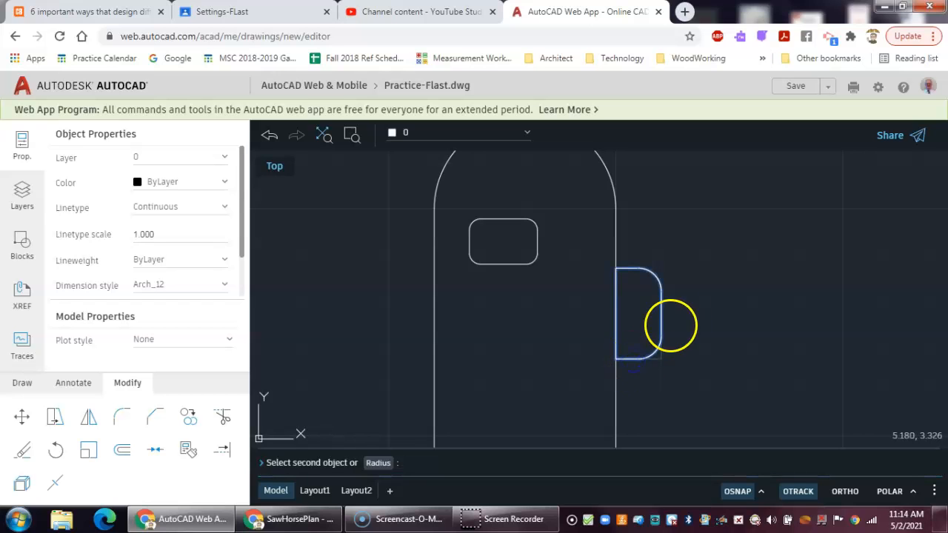
right_click(690, 201)
key(Escape)
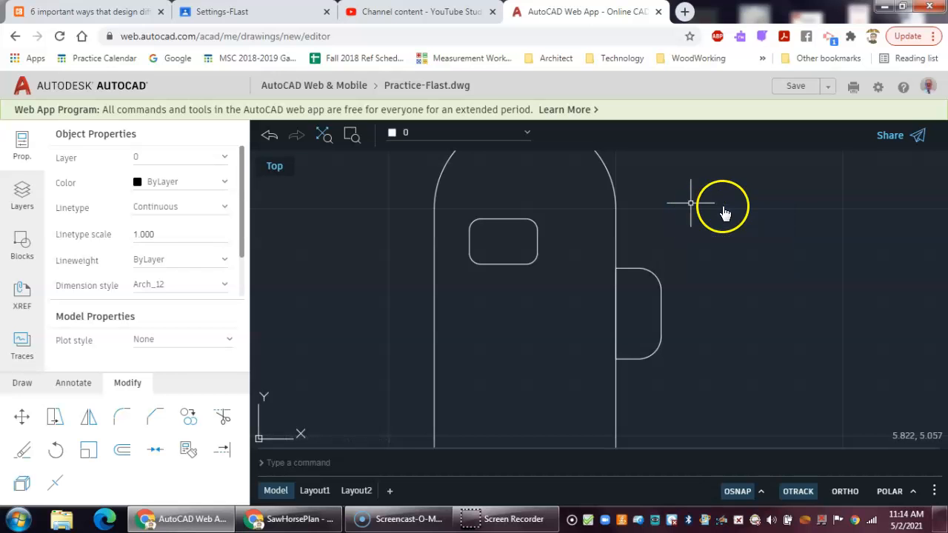
Step: Turn off object snap and draw a line 1 unit long at 90° upward from just below the arched outline's bottom edge
scroll(705, 270, down, 1)
scroll(705, 270, down, 1)
mouse_move(725, 271)
middle_down()
mouse_move(641, 257)
mouse_move(639, 268)
middle_up()
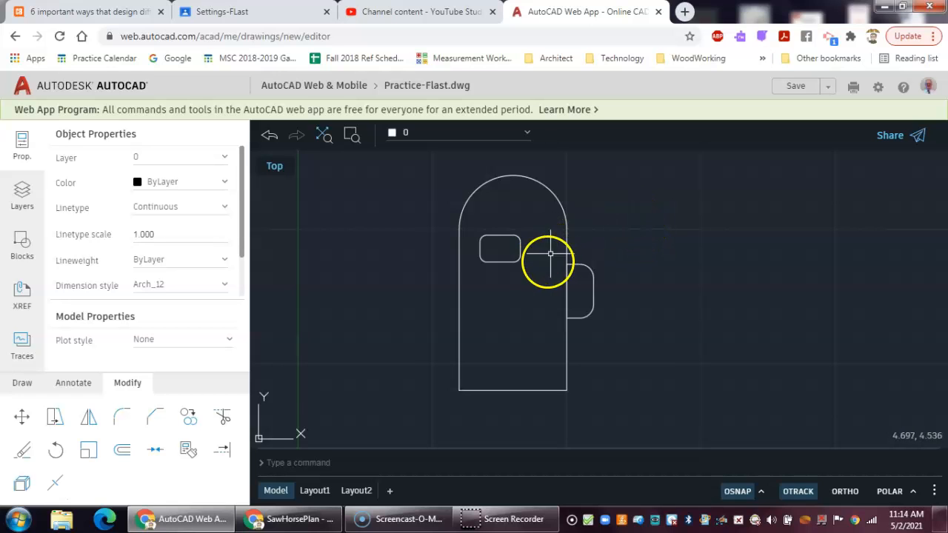
click(23, 386)
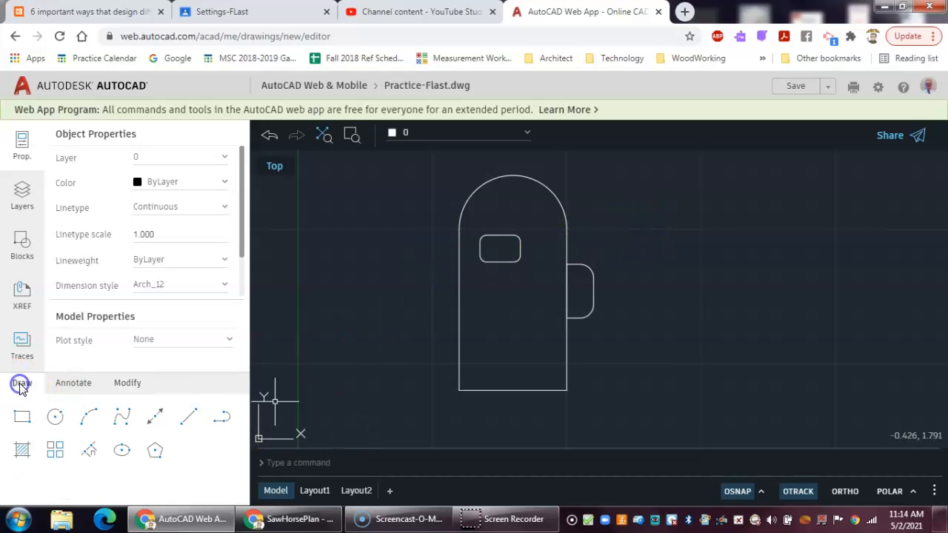
click(189, 420)
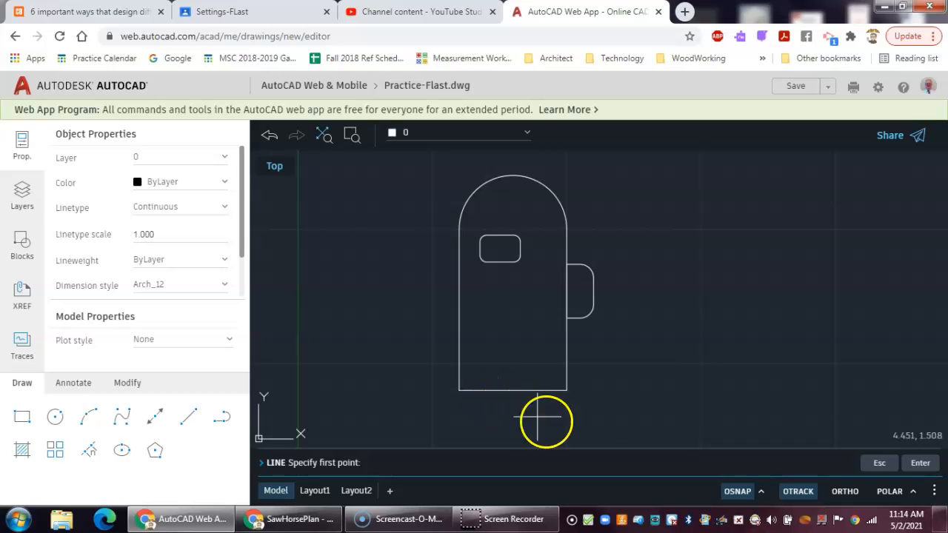
click(735, 493)
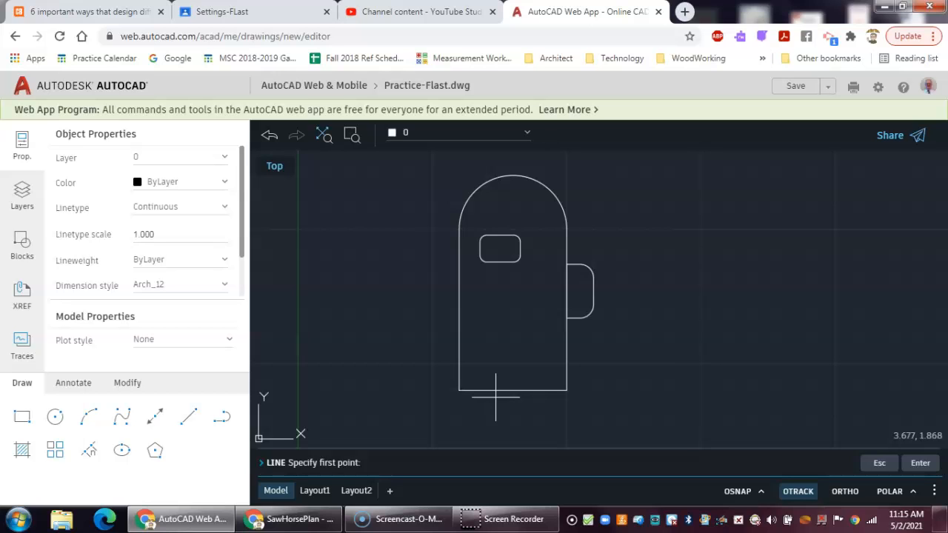
click(495, 398)
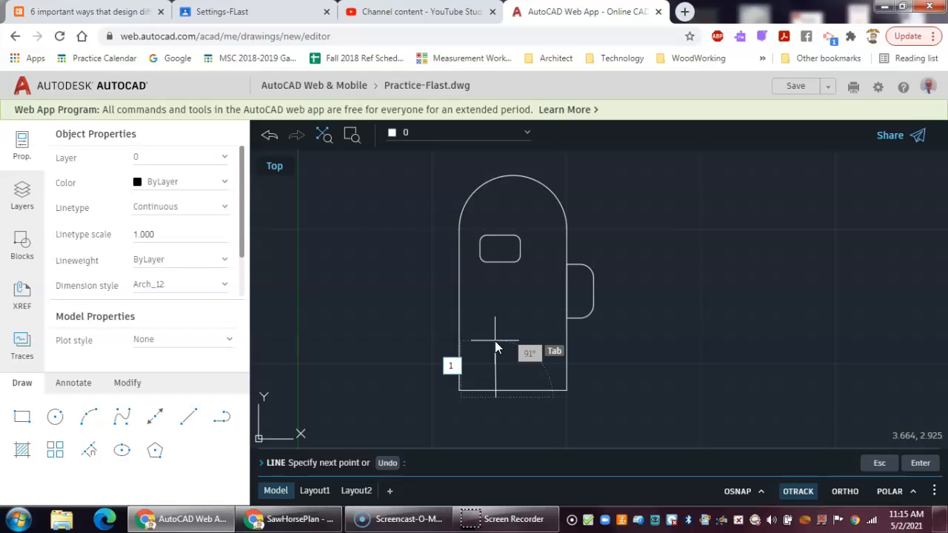
key(Tab)
text(90)
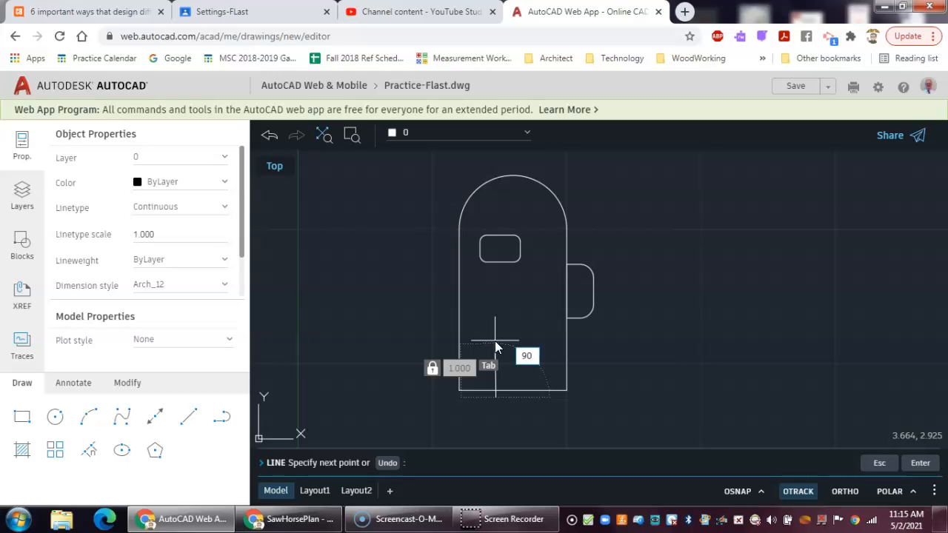
key(Return)
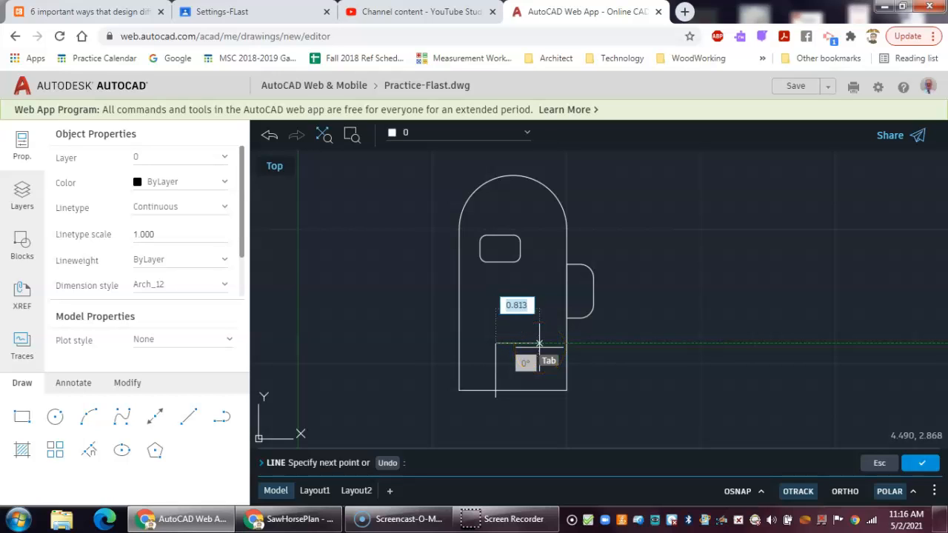
Step: Continue the line .75 horizontally to the right, then about 1.55 straight down past the outline's bottom edge, and finish it
text(.75)
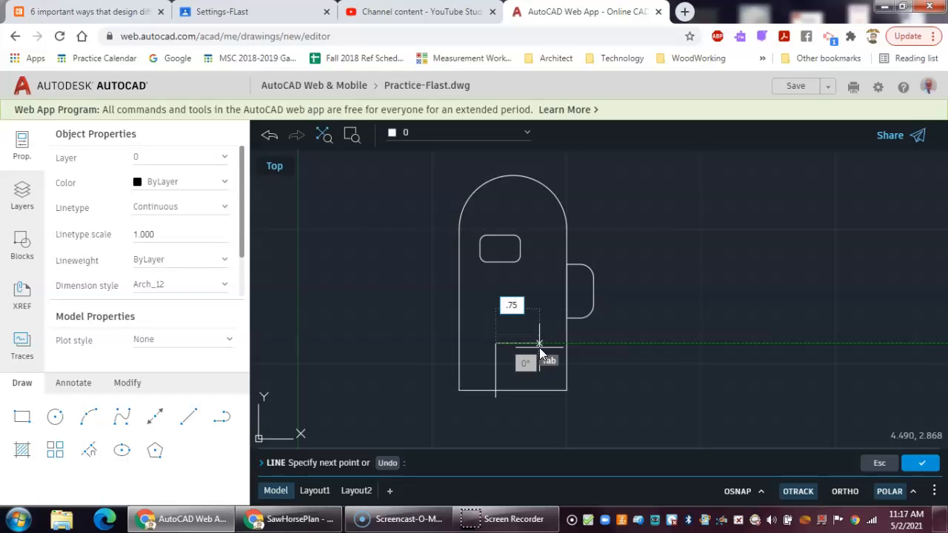
key(Return)
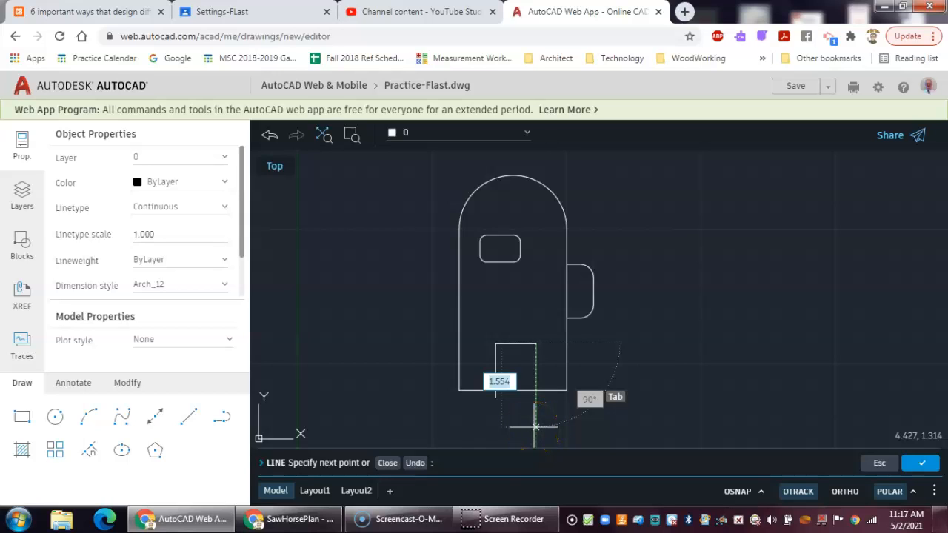
click(534, 427)
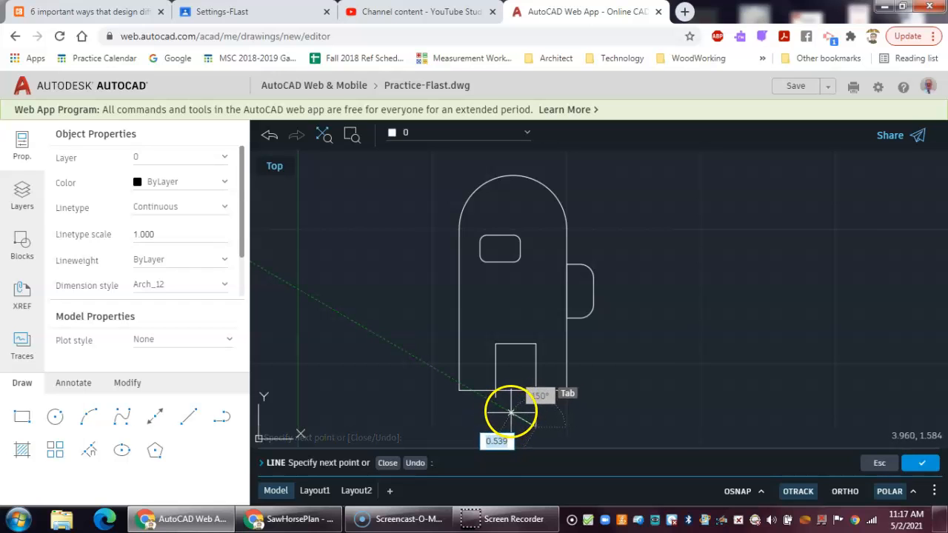
right_click(511, 412)
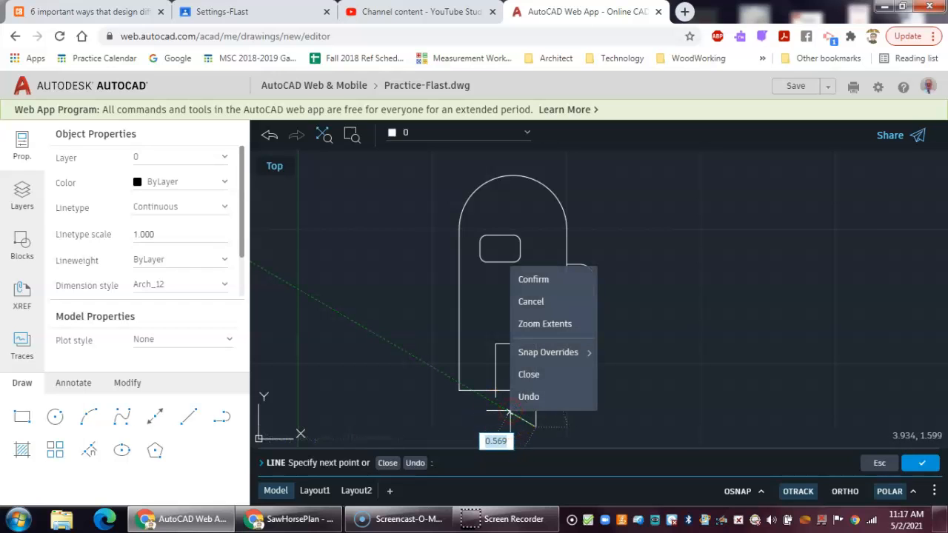
click(534, 277)
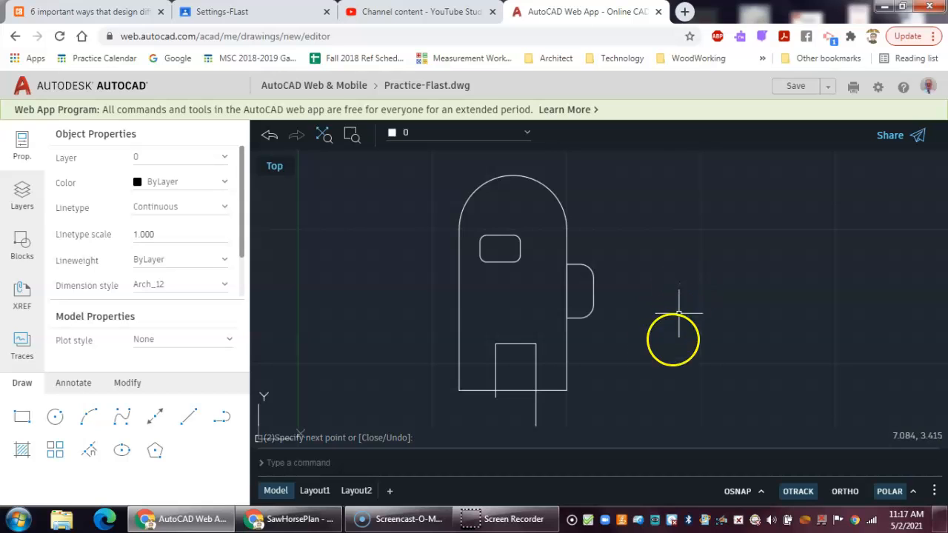
Step: Trim both line ends below the outline's bottom edge and the bottom edge segment between the two vertical lines
mouse_move(688, 324)
middle_down()
mouse_move(650, 296)
mouse_move(641, 328)
mouse_move(663, 329)
middle_up()
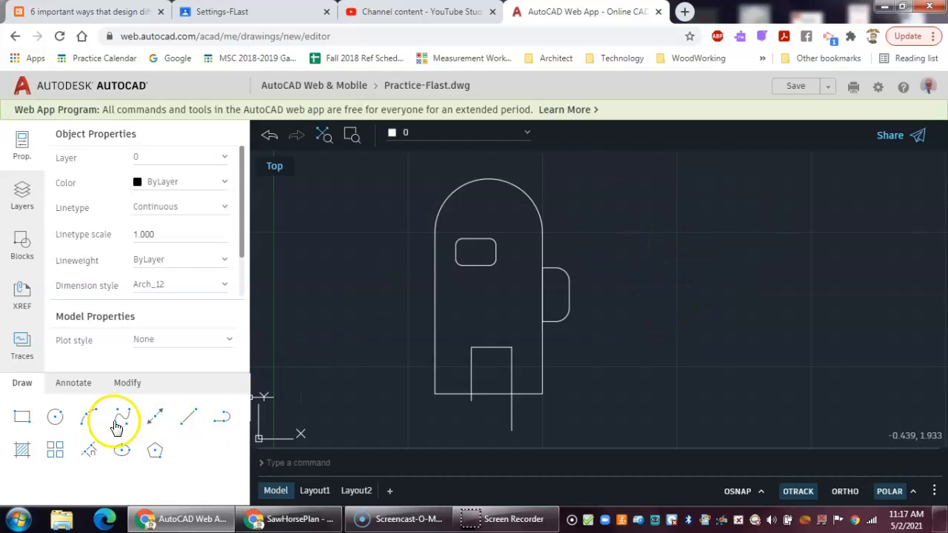
click(126, 385)
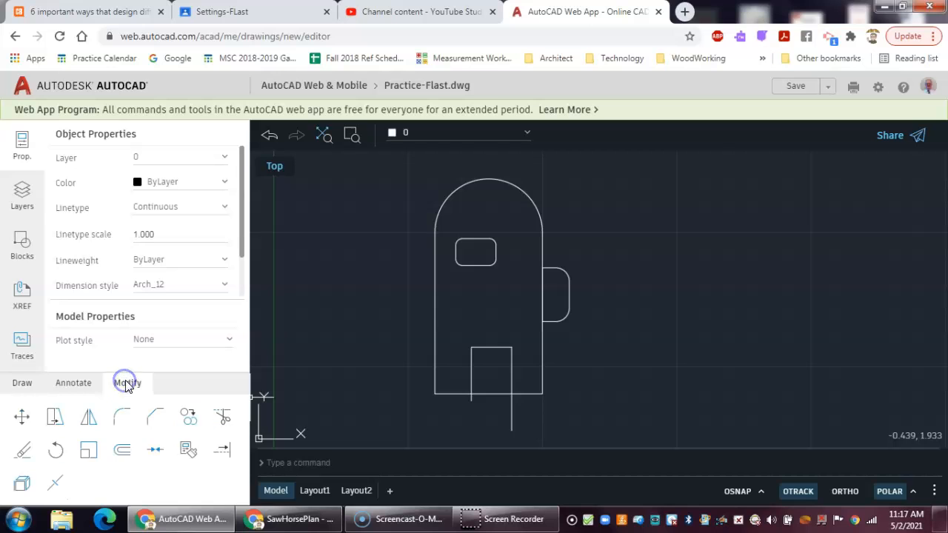
click(222, 418)
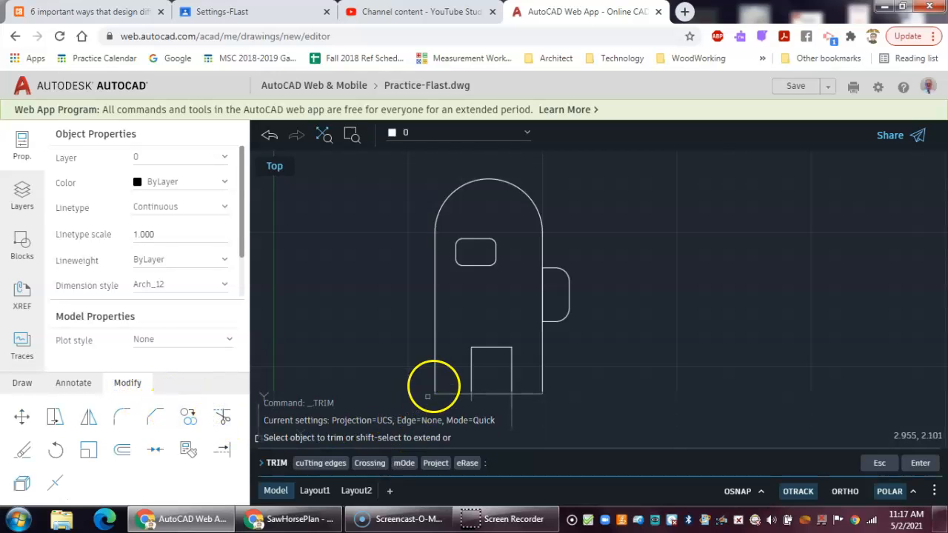
scroll(470, 415, up, 1)
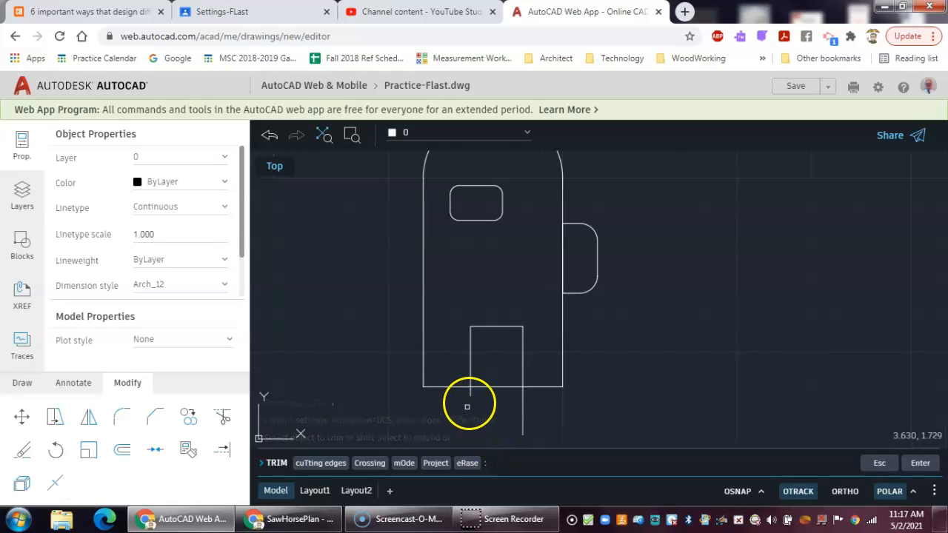
click(469, 394)
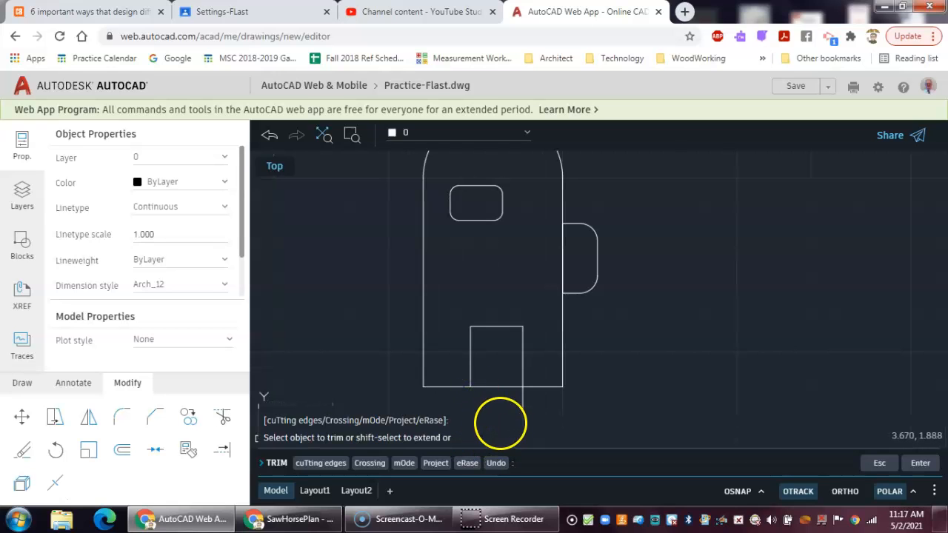
click(522, 404)
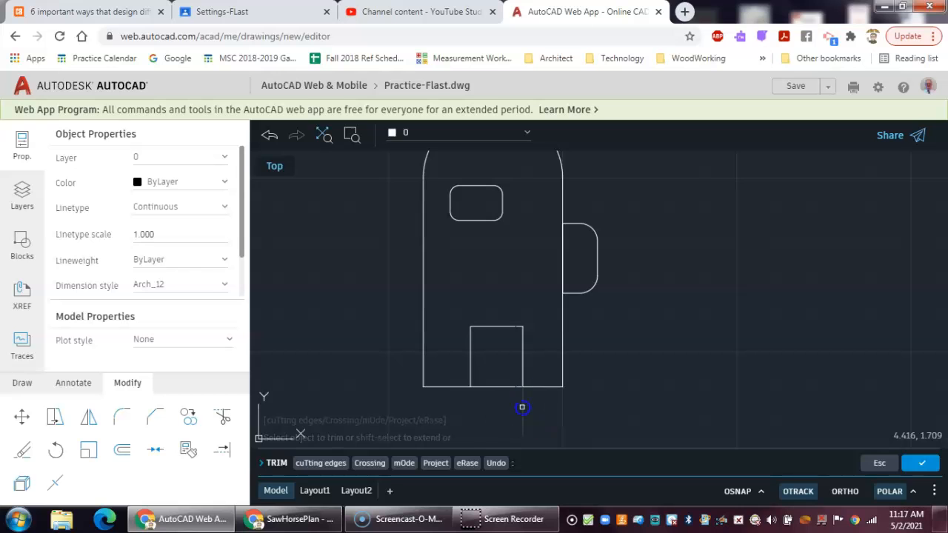
click(500, 389)
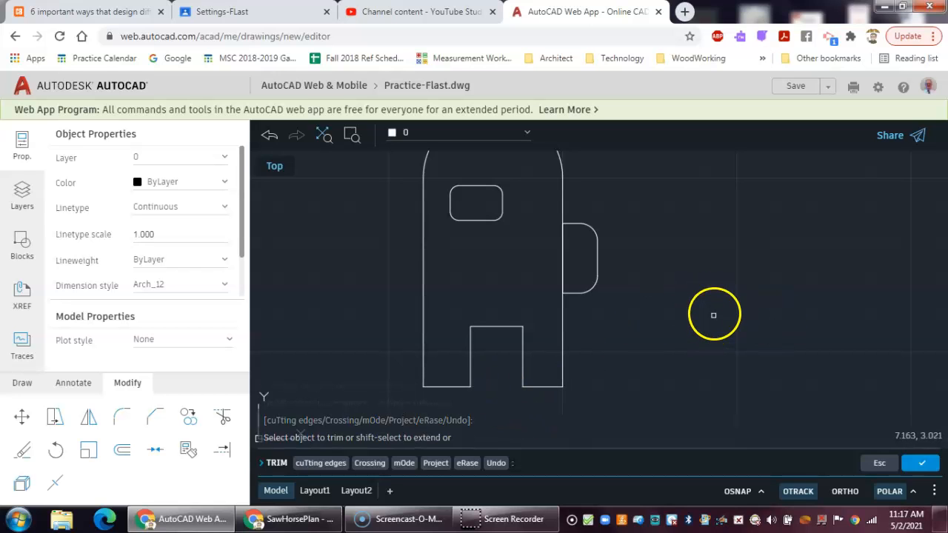
Step: End the trimming and save the drawing under its current name
scroll(733, 300, down, 1)
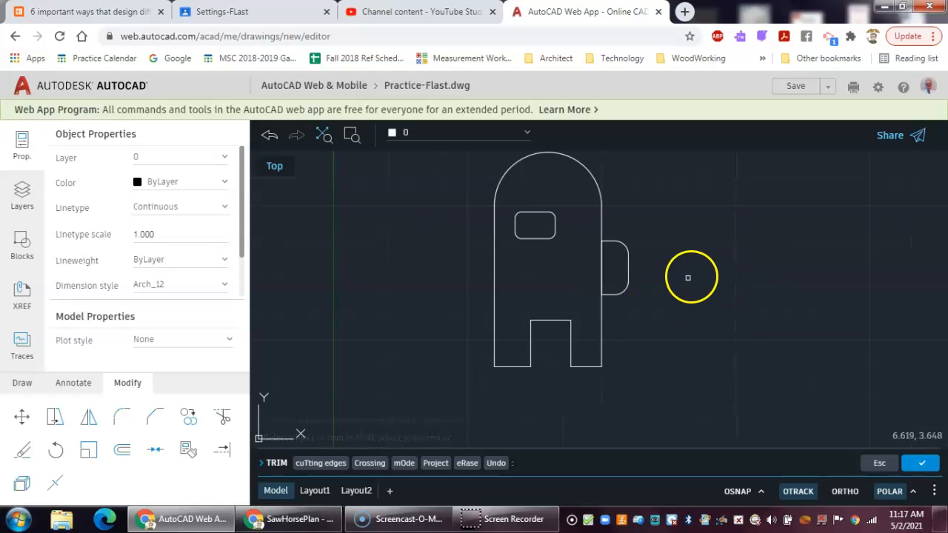
middle_drag(699, 279, 691, 292)
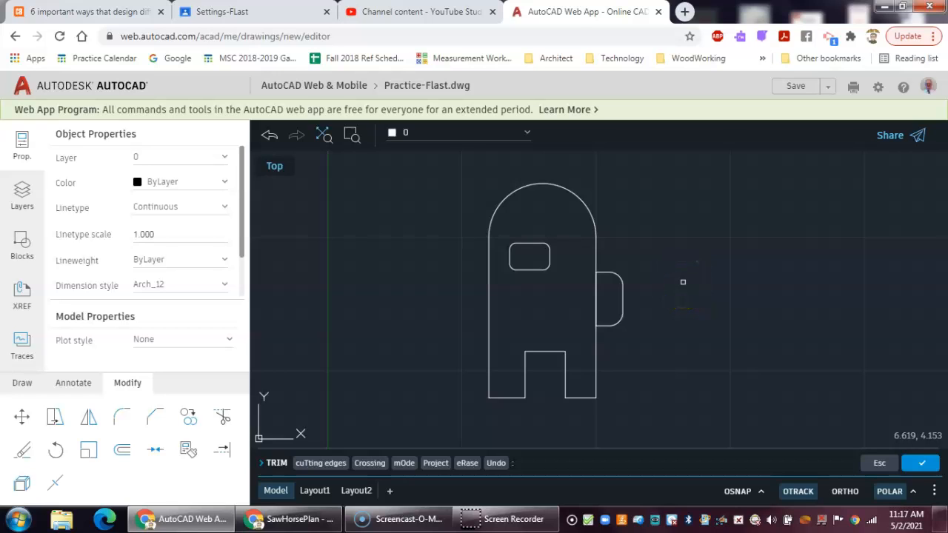
click(791, 87)
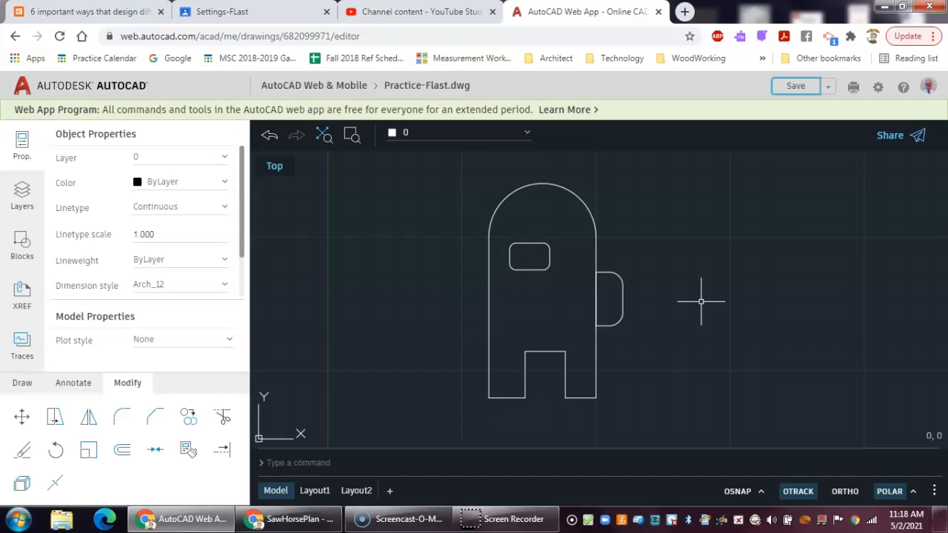
click(705, 290)
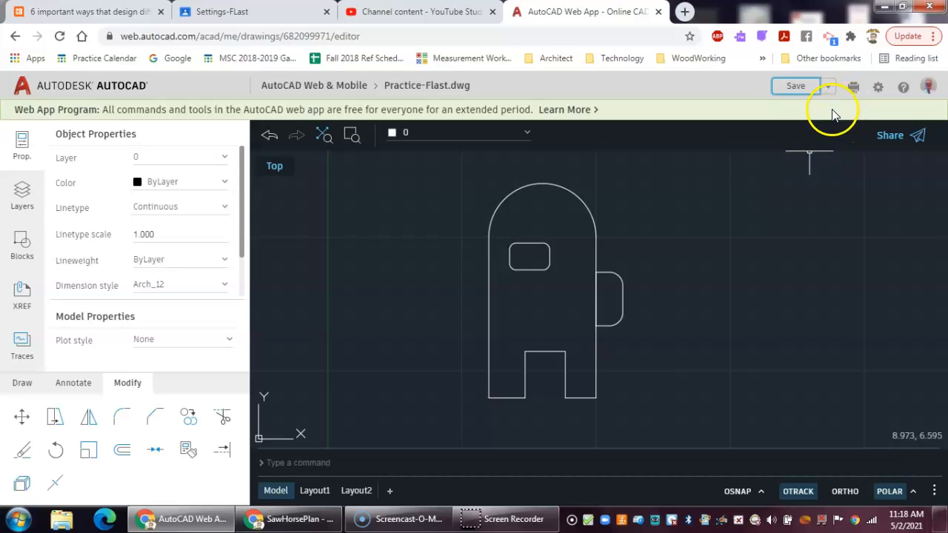
Step: Save a copy of the drawing with the file name "Amongus-" followed by the author's first initial and last name
click(828, 86)
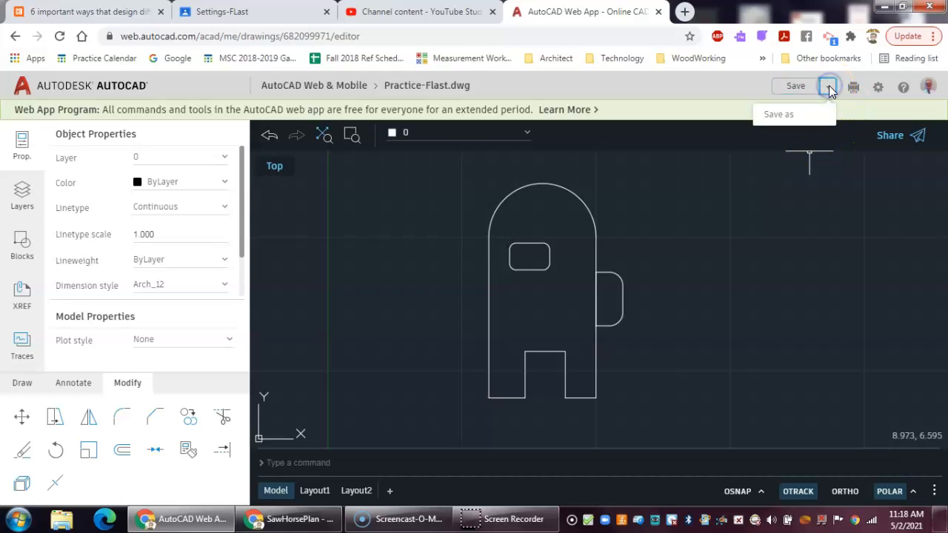
click(784, 117)
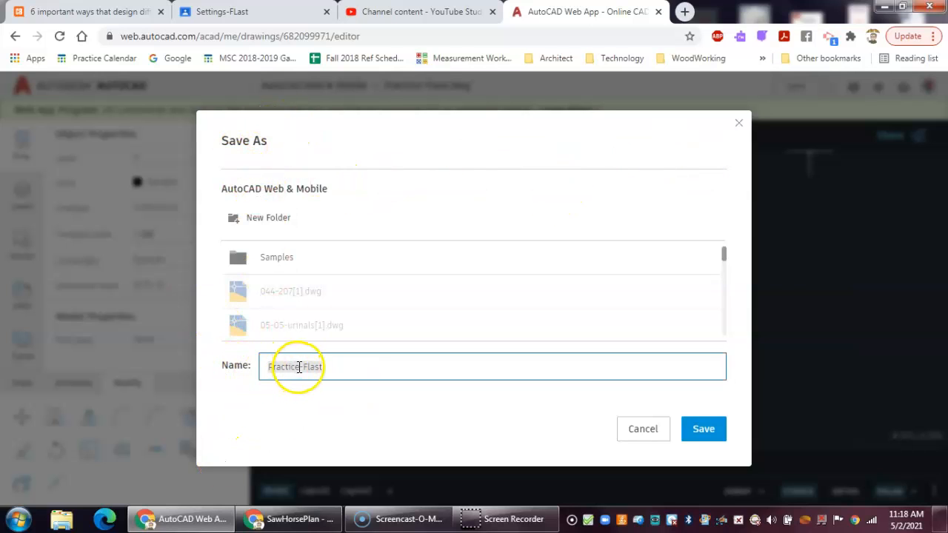
click(298, 368)
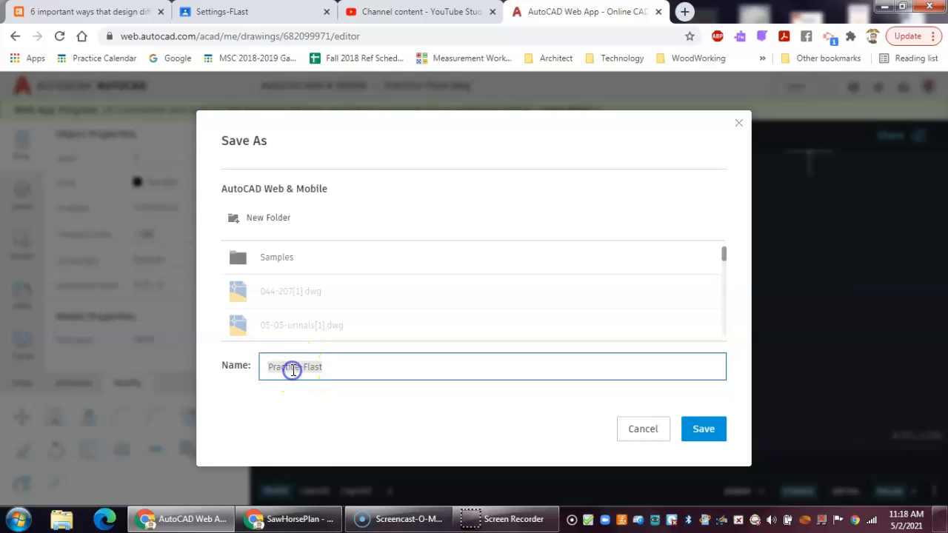
click(332, 366)
text(Amongus-BCurry)
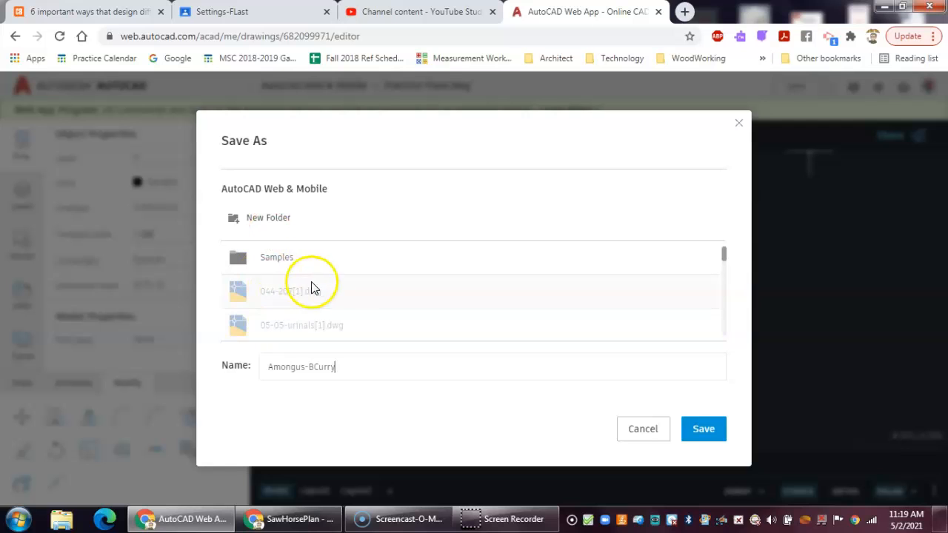
click(711, 434)
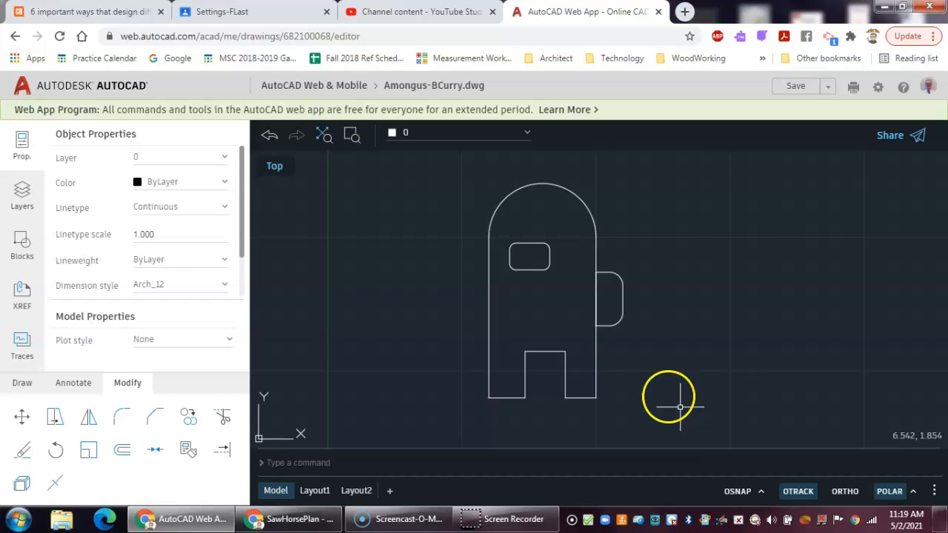
Step: Return to the AutoCAD Web & Mobile file list and reopen the newly saved Amongus drawing from there
click(322, 87)
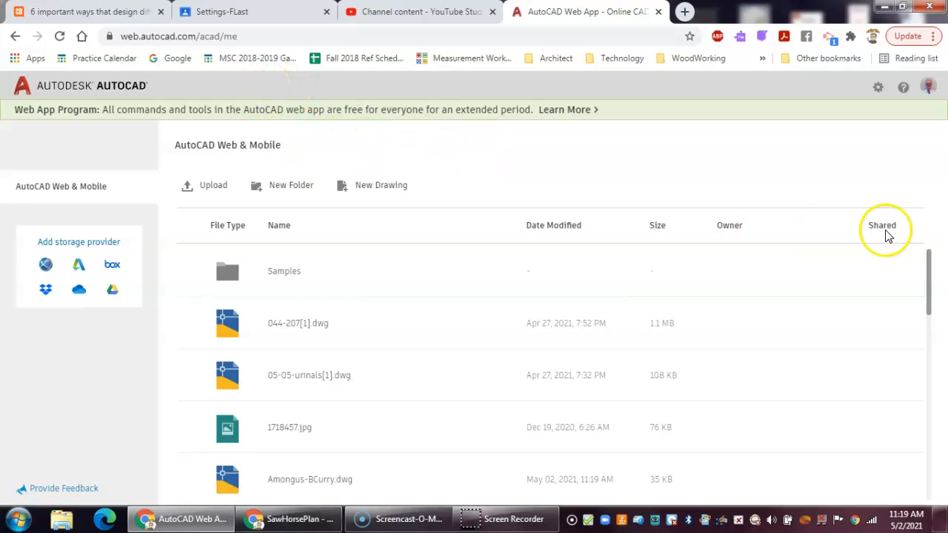
drag(927, 284, 928, 320)
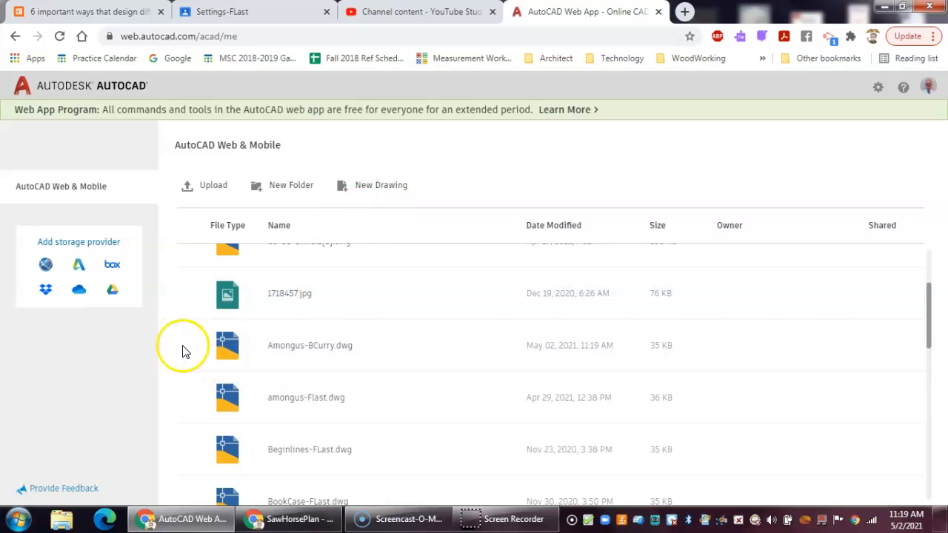
click(189, 346)
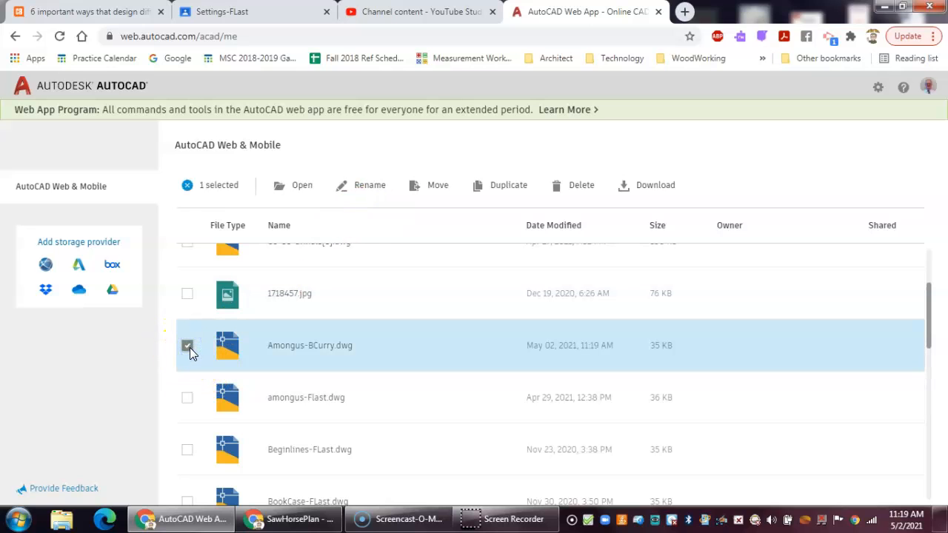
click(305, 191)
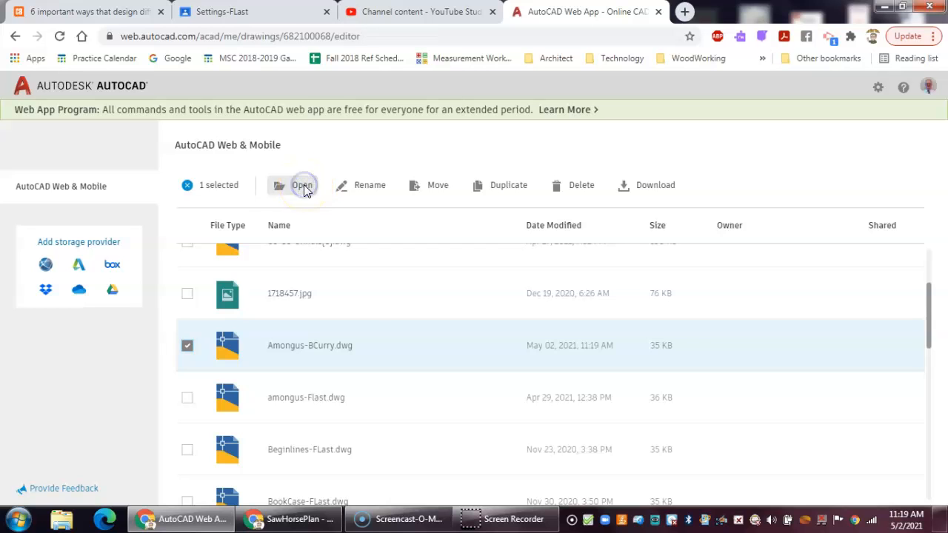